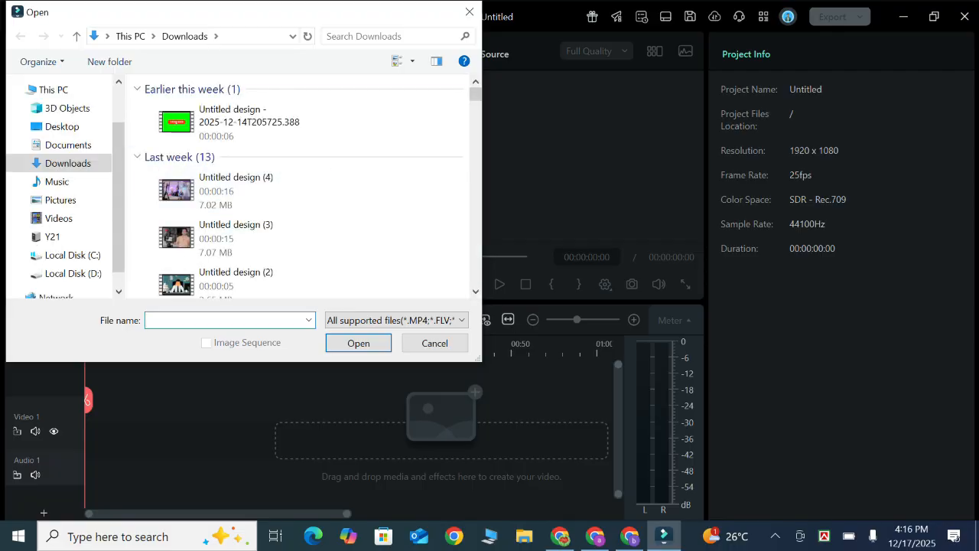
# Import the video "Untitled design (9)" from the Downloads folder into the project media.
pyautogui.scroll(-3, 303, 188)
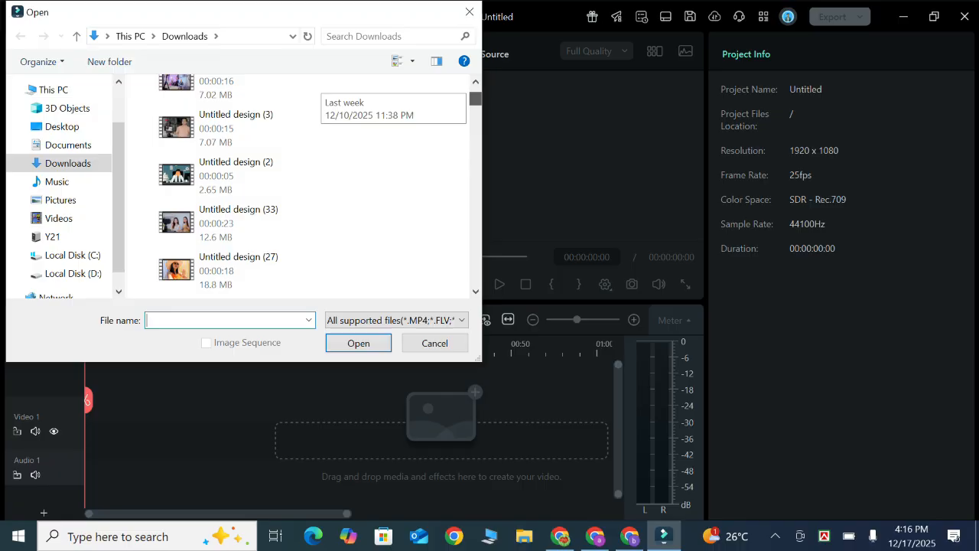
pyautogui.scroll(-3, 302, 187)
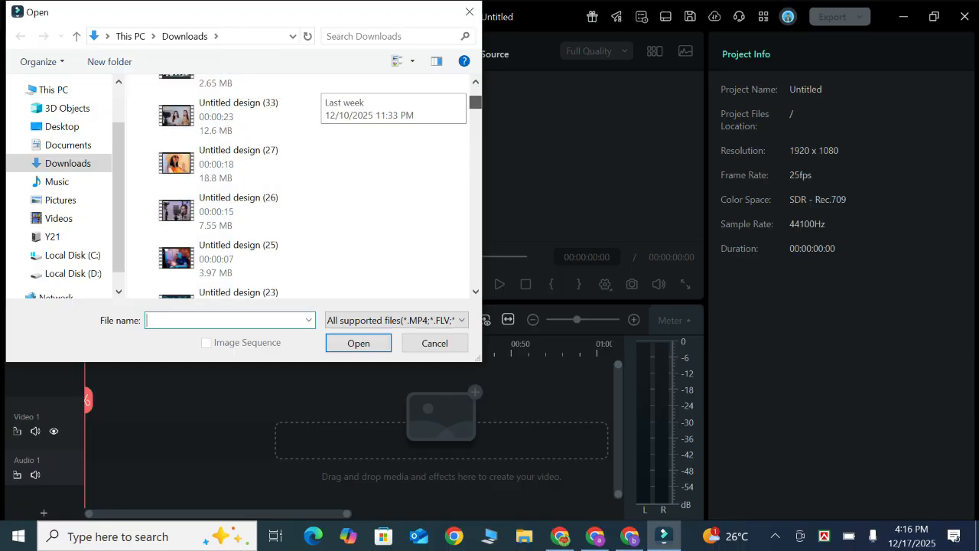
pyautogui.scroll(-3, 303, 187)
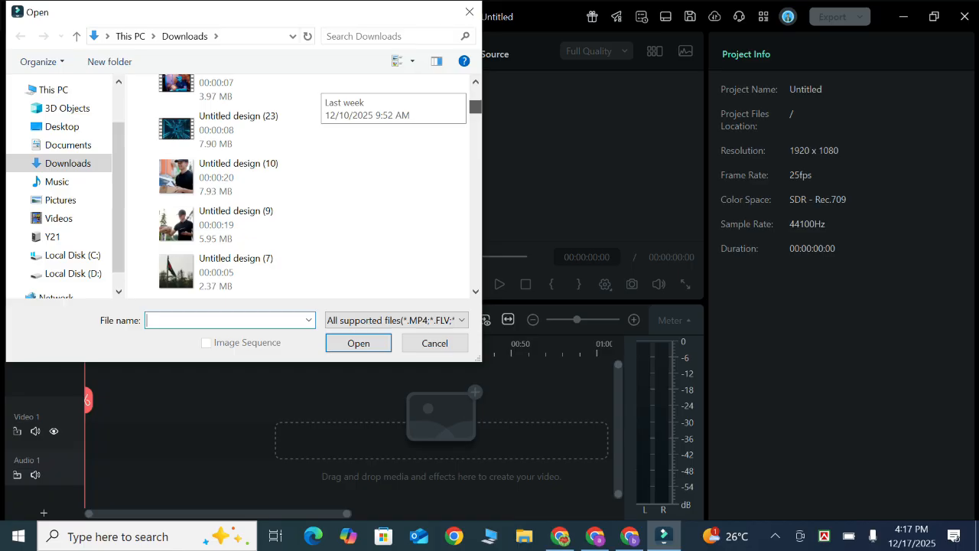
pyautogui.click(236, 224)
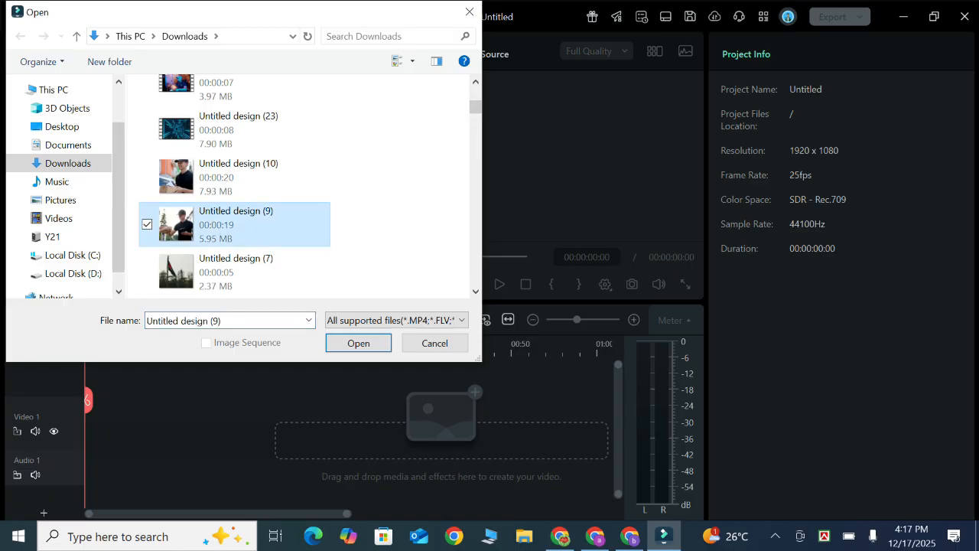
pyautogui.click(358, 343)
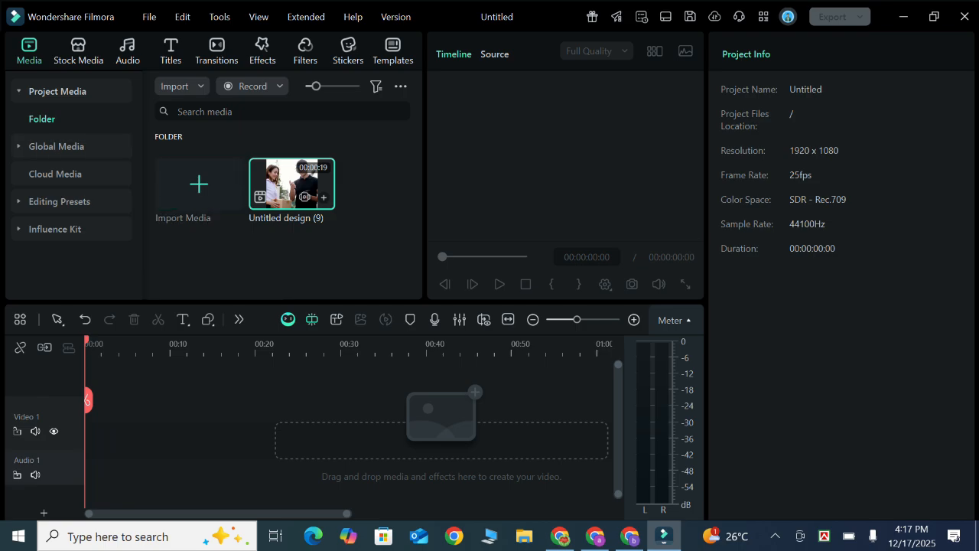
# Place the "Untitled design (9)" clip at the start of the Video 1 track, keeping the 1920x1080 25fps project settings.
pyautogui.moveTo(292, 184); pyautogui.dragTo(164, 422)
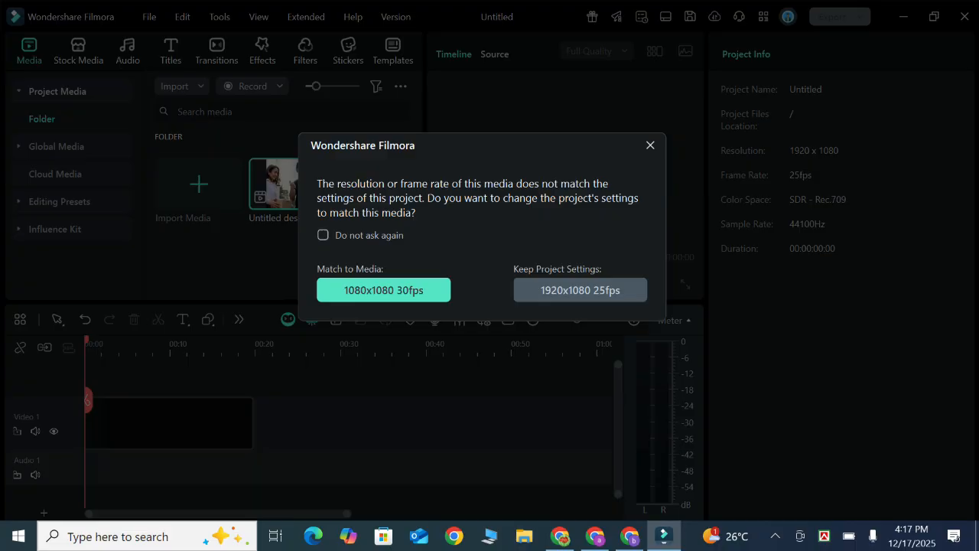
pyautogui.click(580, 290)
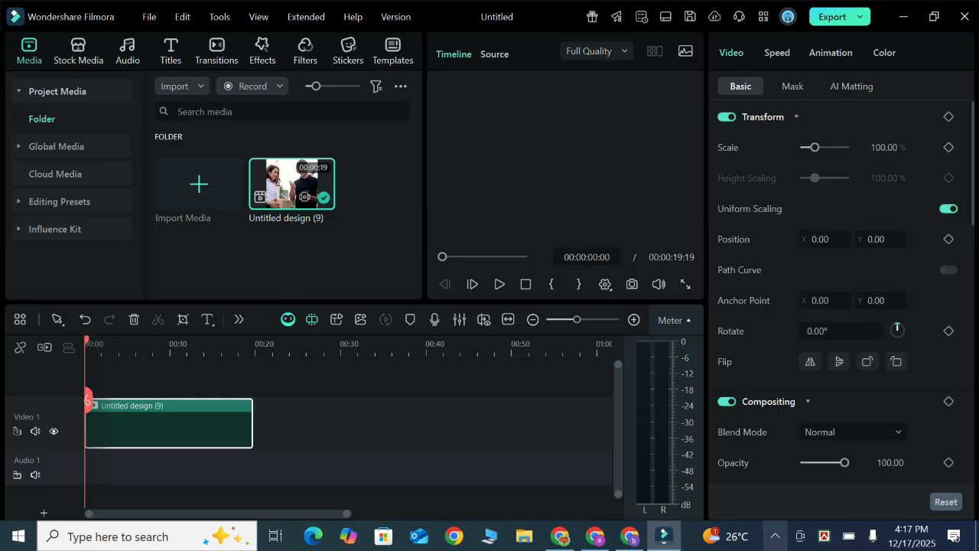
pyautogui.click(776, 536)
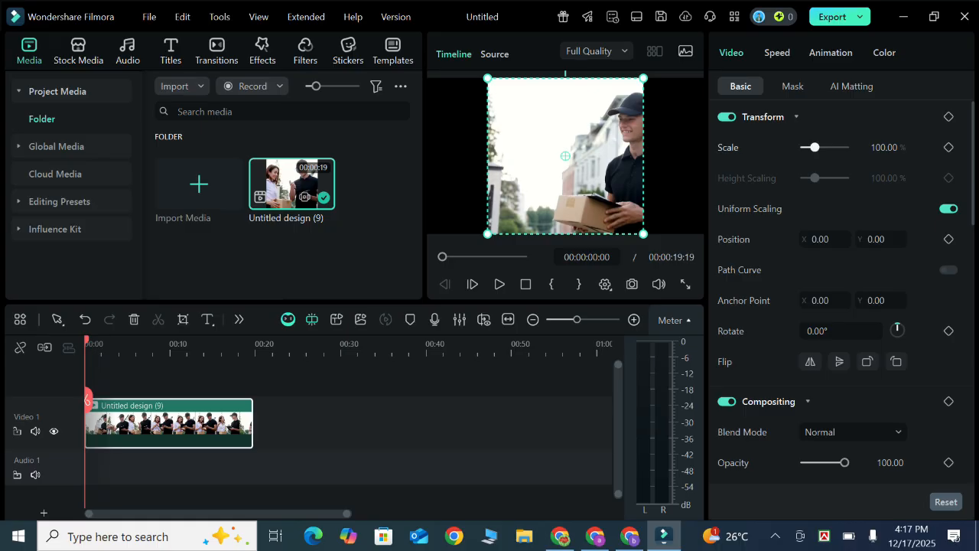
# Scale the "Untitled design (9)" clip to 208% so it fills the frame, and briefly play it back to 00:00:01:18.
pyautogui.moveTo(815, 147); pyautogui.dragTo(825, 147)
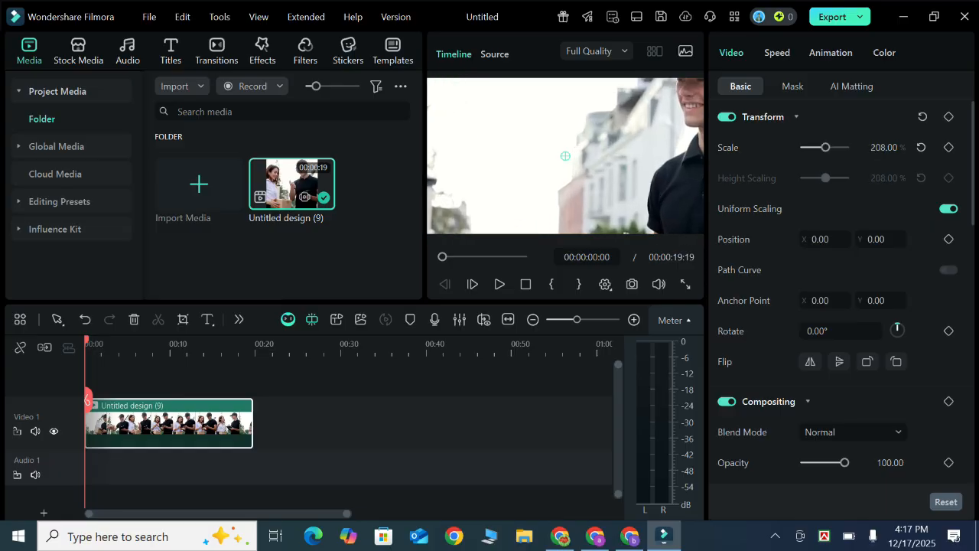
pyautogui.click(499, 284)
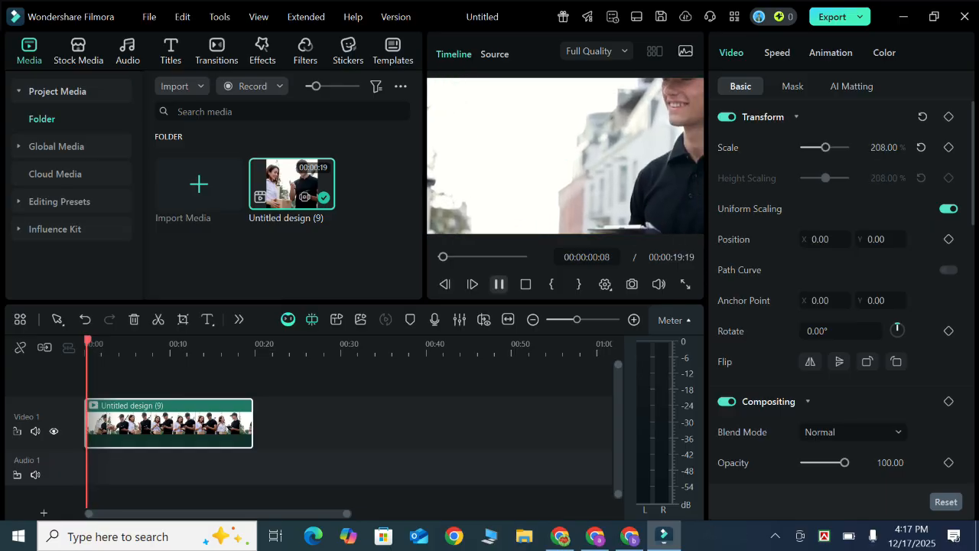
pyautogui.click(499, 284)
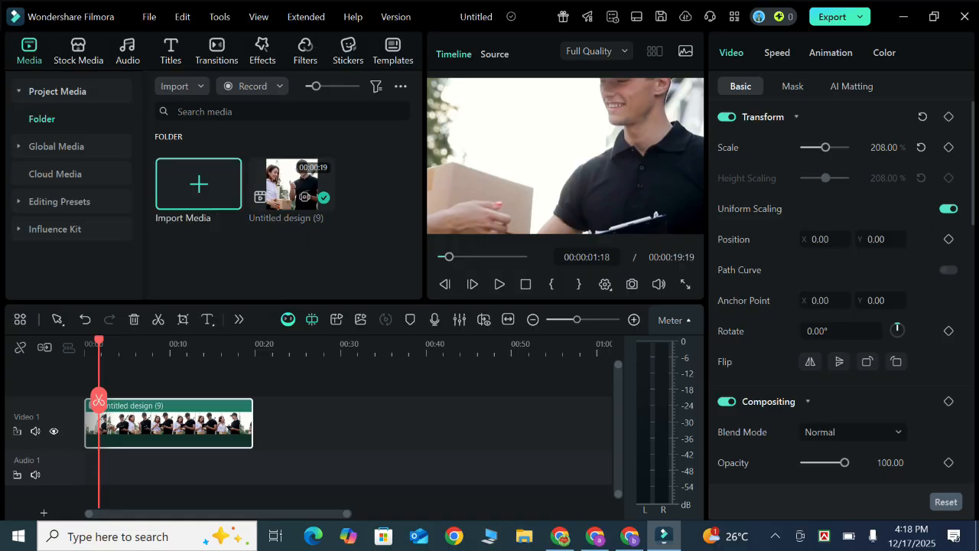
# Import the blue checkered background video "Untitled design (1)" from the Downloads folder.
pyautogui.click(199, 184)
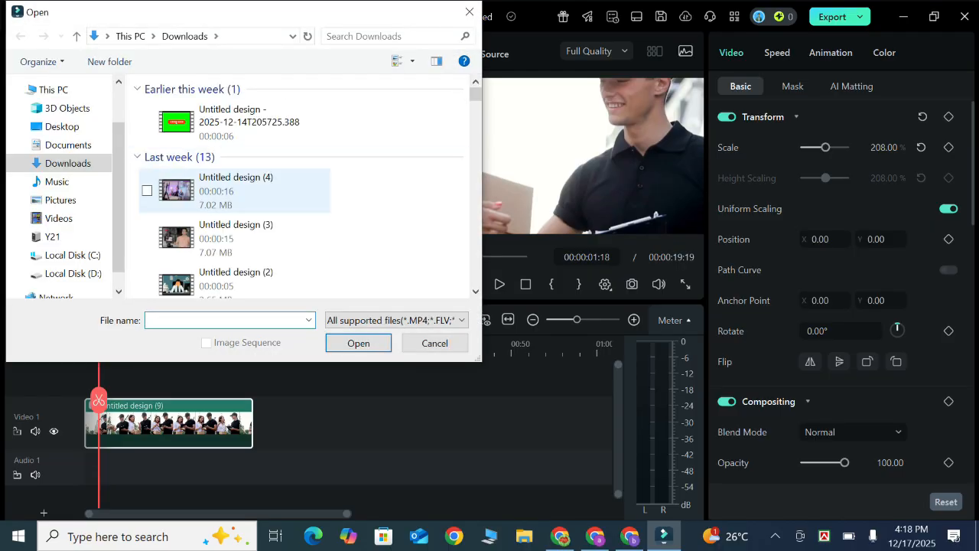
pyautogui.scroll(-1, 306, 183)
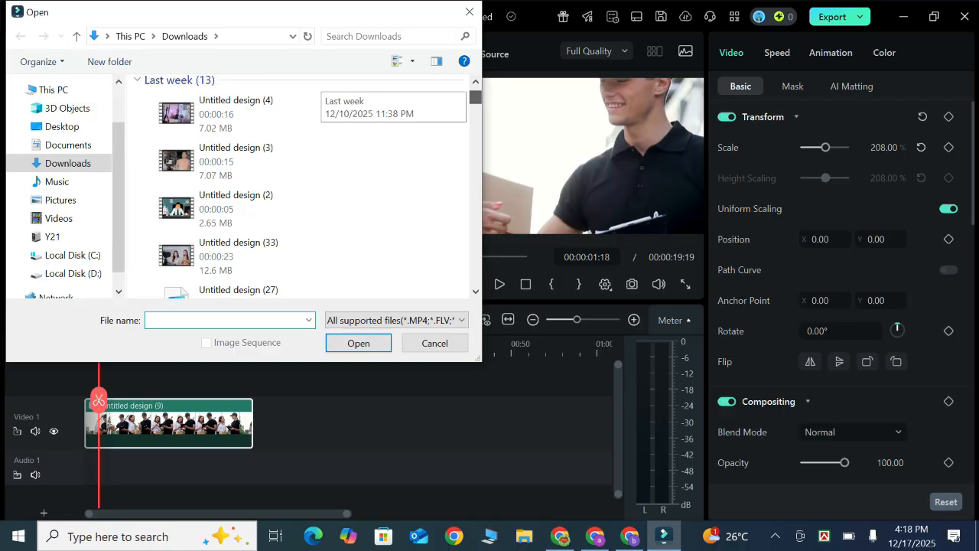
pyautogui.scroll(-10, 306, 184)
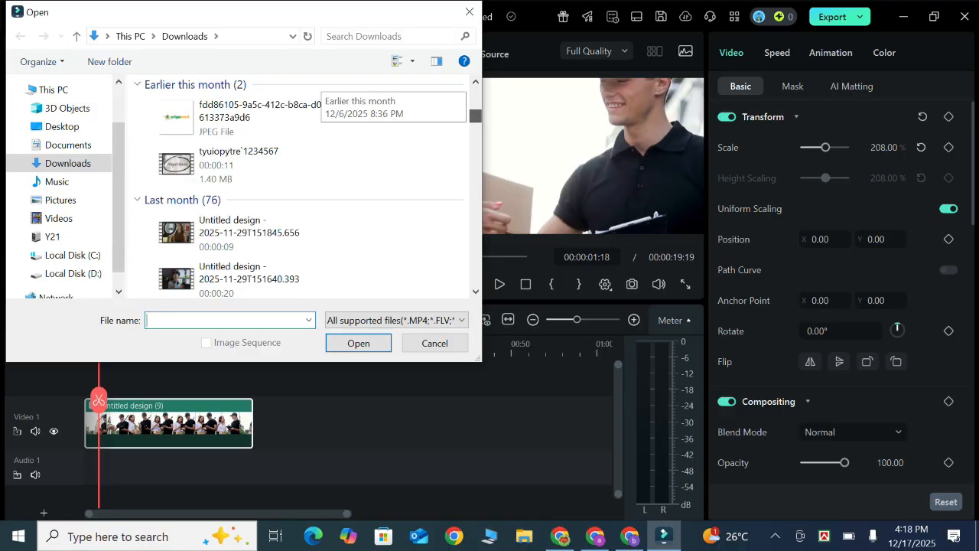
pyautogui.scroll(-15, 298, 184)
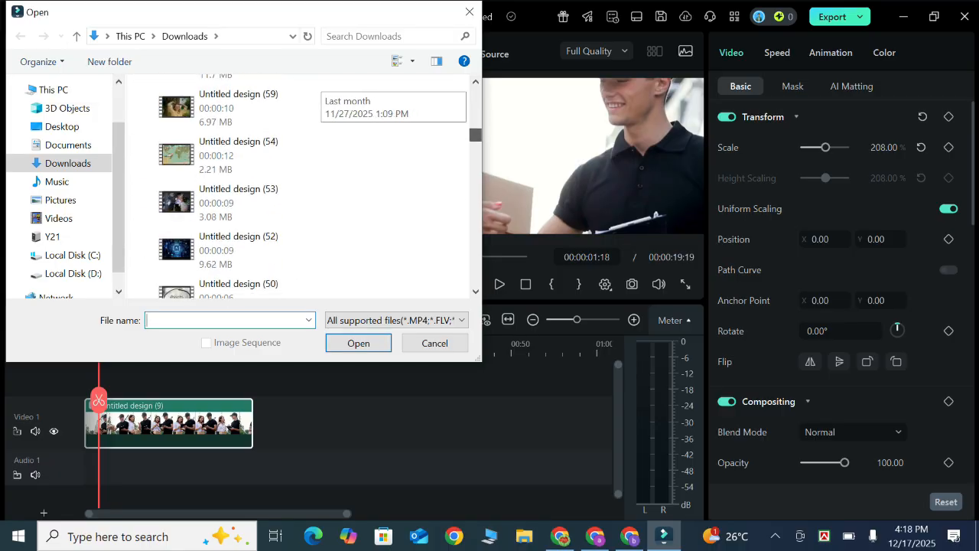
pyautogui.scroll(-12, 298, 184)
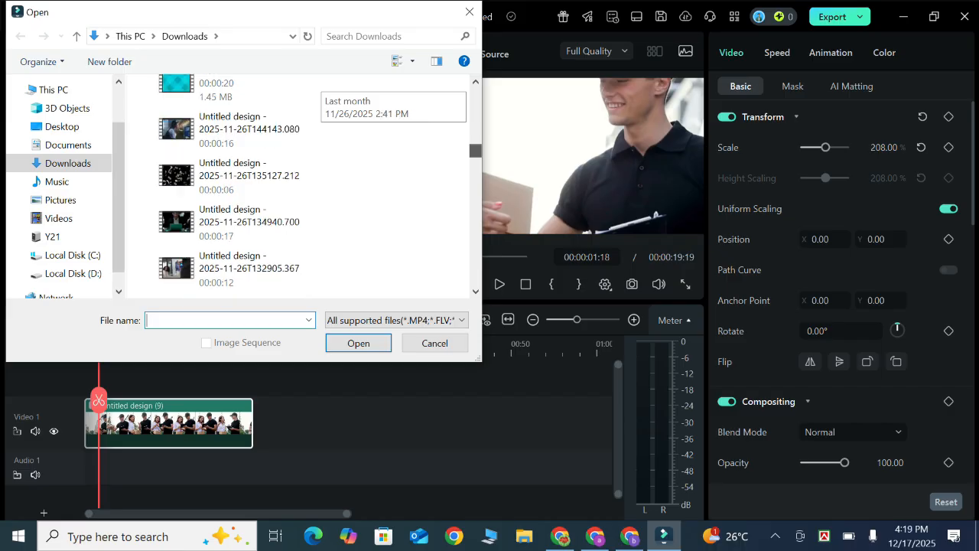
pyautogui.scroll(3, 298, 183)
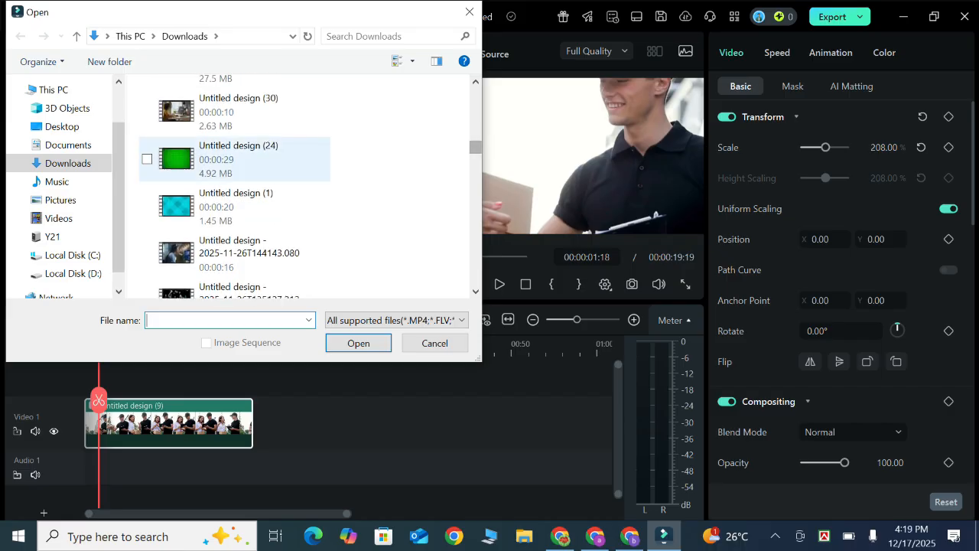
pyautogui.click(236, 206)
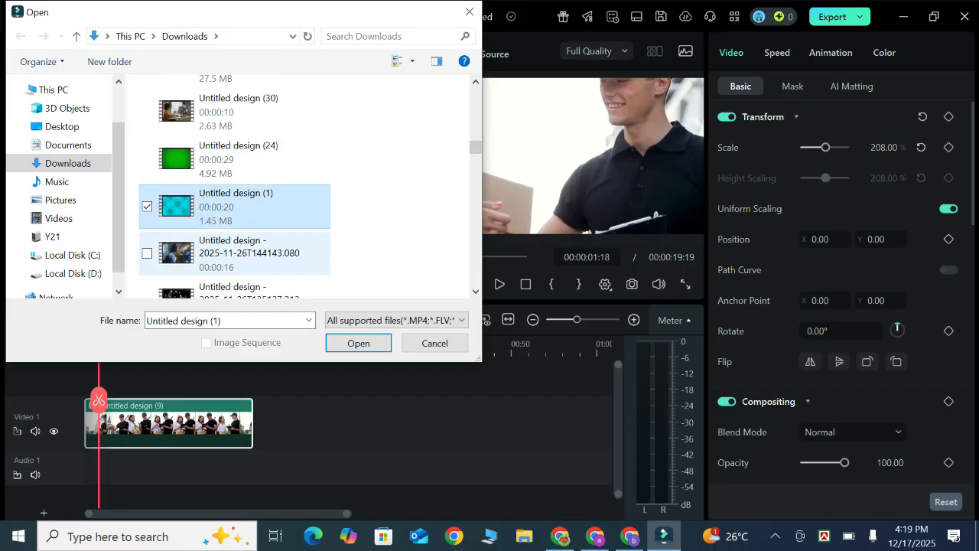
pyautogui.click(359, 343)
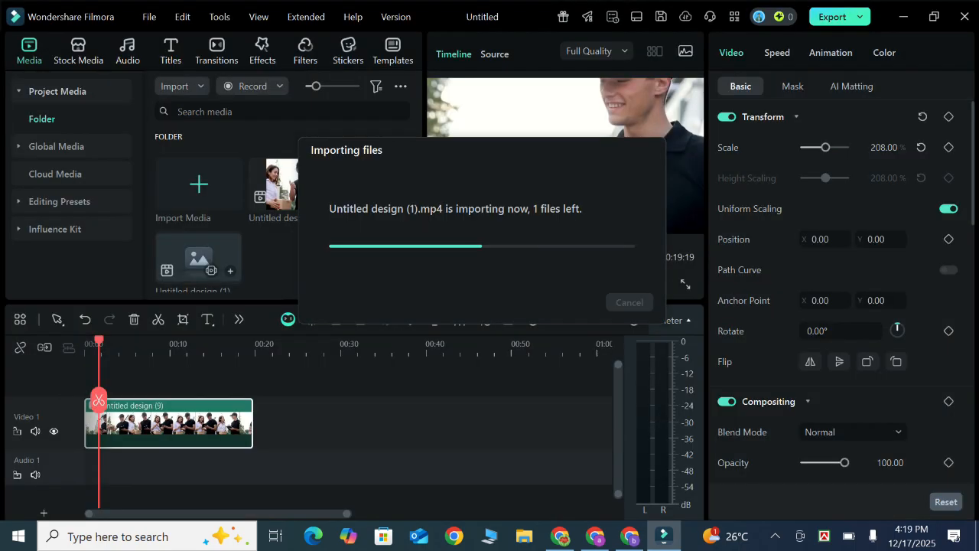
# Add the blue checkered clip on a track above the video, keeping 1920x1080 25fps, and shrink it to 46% in the frame's lower-left corner.
pyautogui.moveTo(199, 258); pyautogui.dragTo(87, 378)
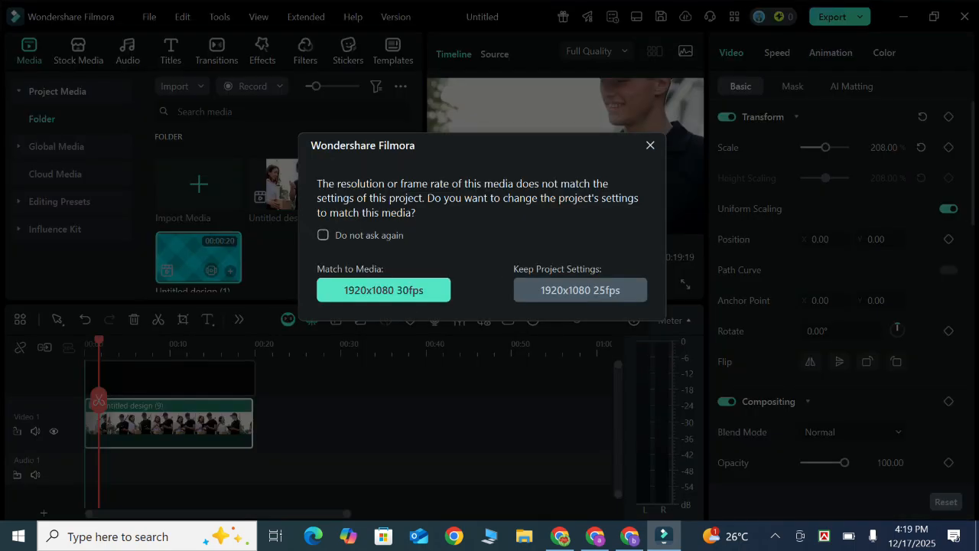
pyautogui.click(579, 289)
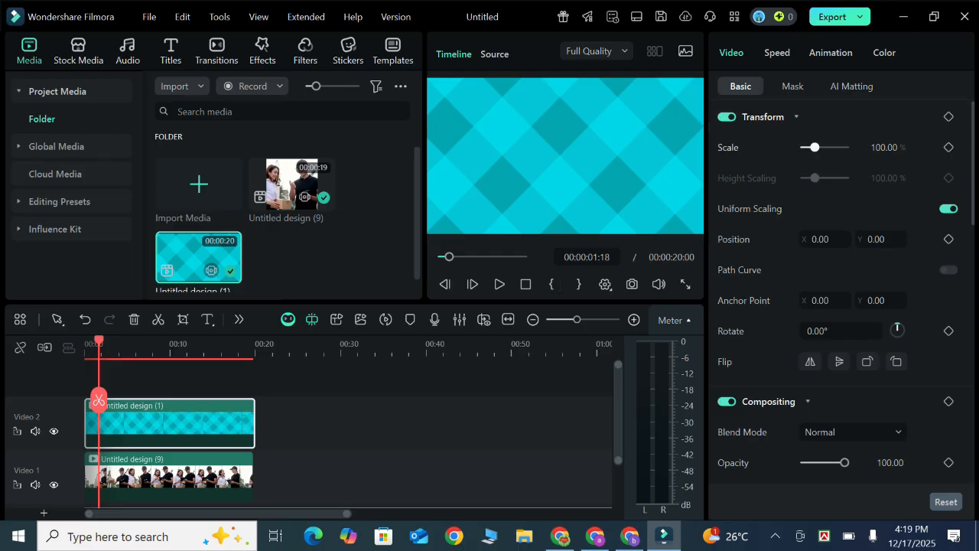
pyautogui.moveTo(815, 147); pyautogui.dragTo(809, 147)
pyautogui.moveTo(600, 164); pyautogui.dragTo(524, 207)
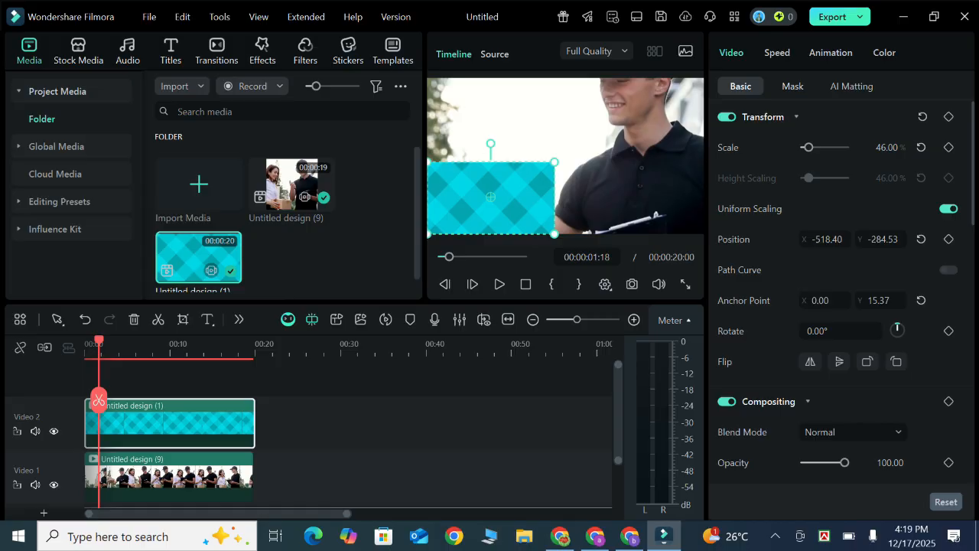
# Apply a rectangle mask to the blue checkered clip with width 100%, scale 59.26% and height 38.01%.
pyautogui.click(793, 87)
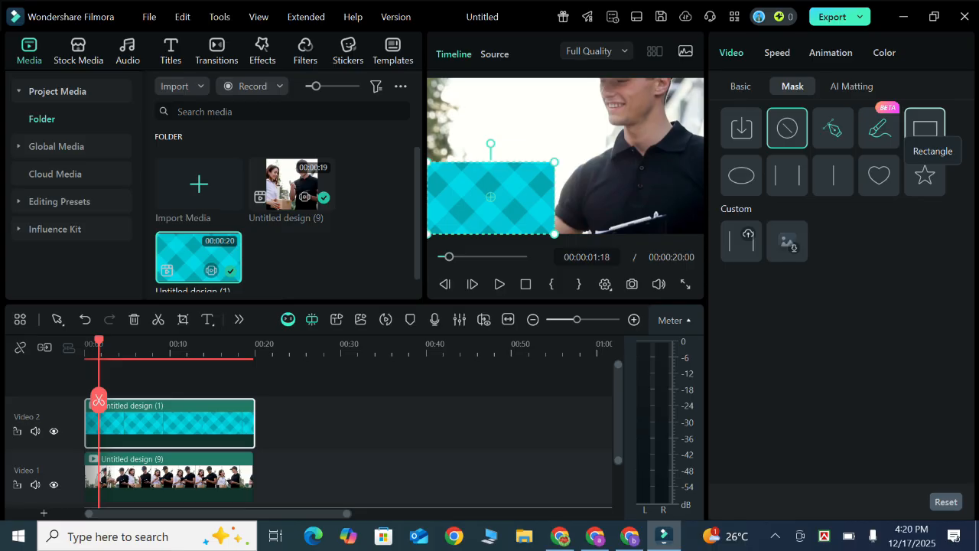
pyautogui.click(925, 129)
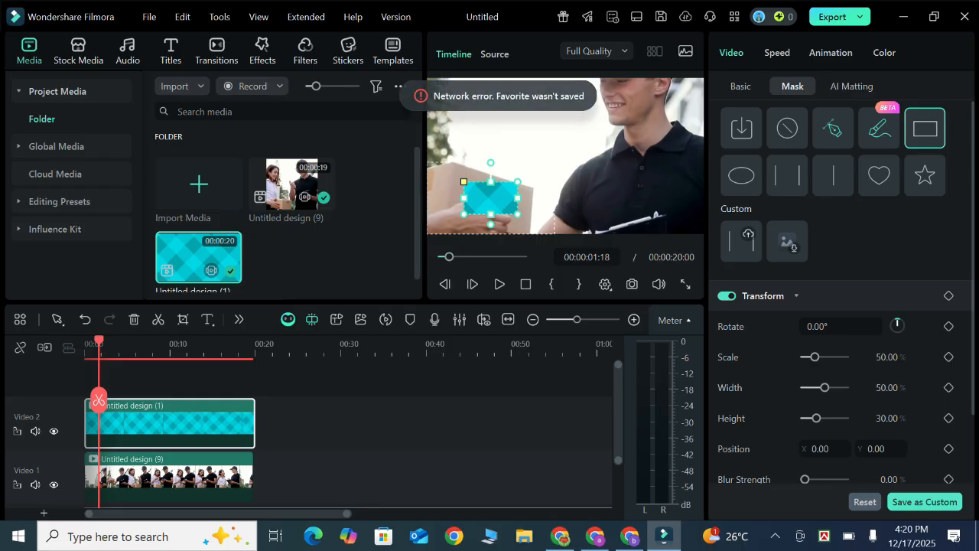
pyautogui.moveTo(825, 388); pyautogui.dragTo(845, 387)
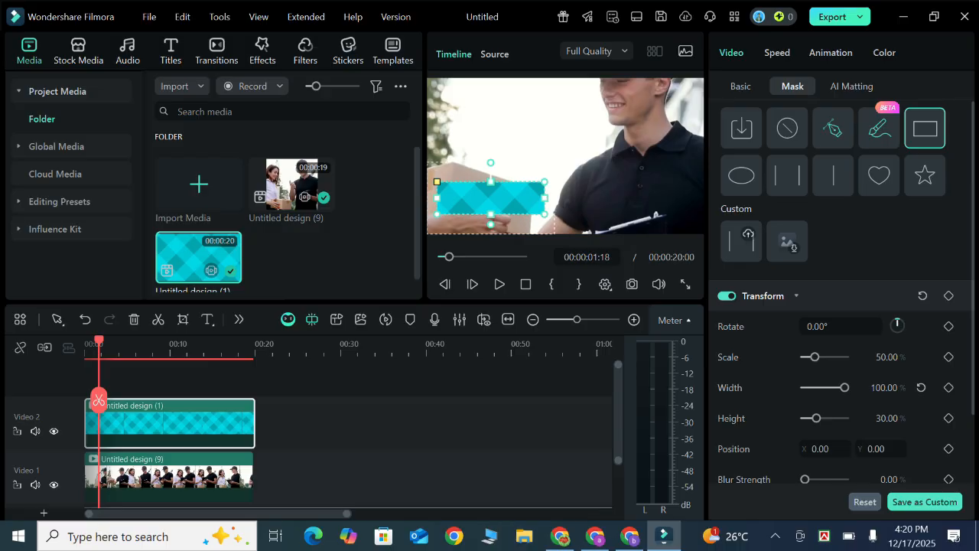
pyautogui.moveTo(545, 214); pyautogui.dragTo(555, 218)
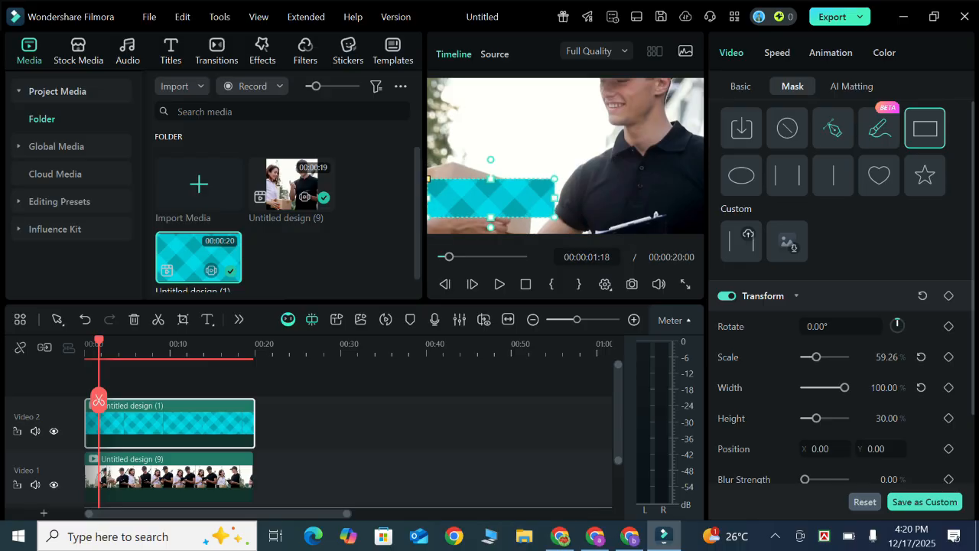
pyautogui.moveTo(490, 227); pyautogui.dragTo(490, 232)
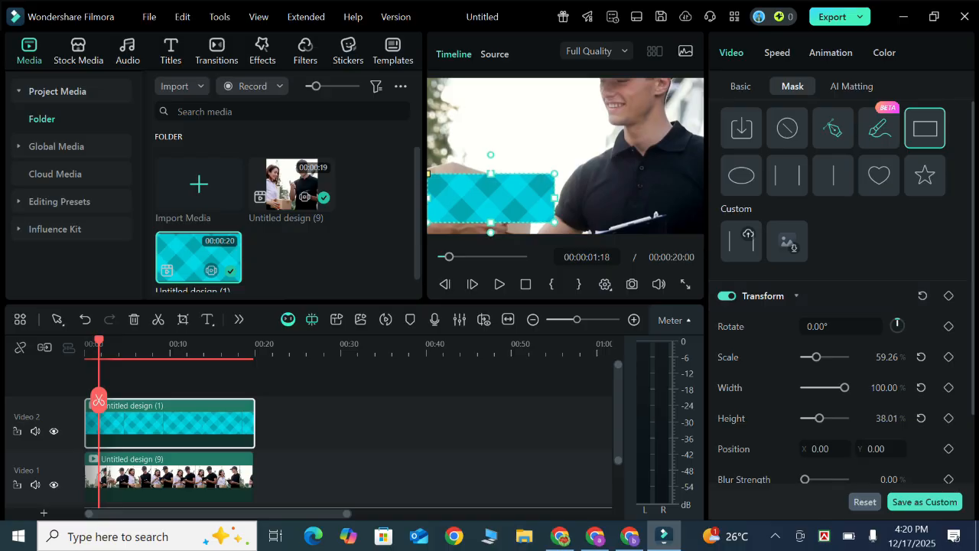
# Set the rectangle mask's Y position to -136 and its corner radius to 8%.
pyautogui.scroll(-2, 842, 290)
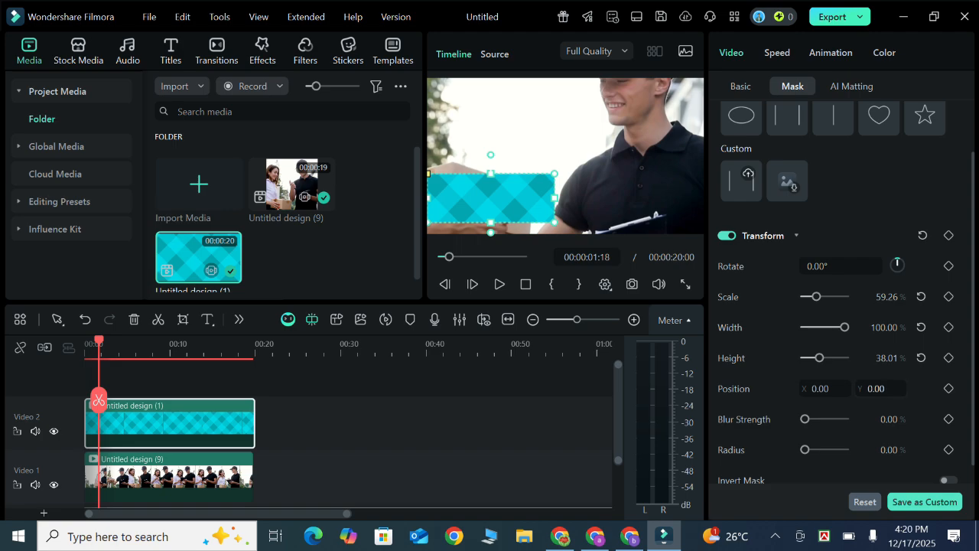
pyautogui.moveTo(877, 388); pyautogui.dragTo(825, 388)
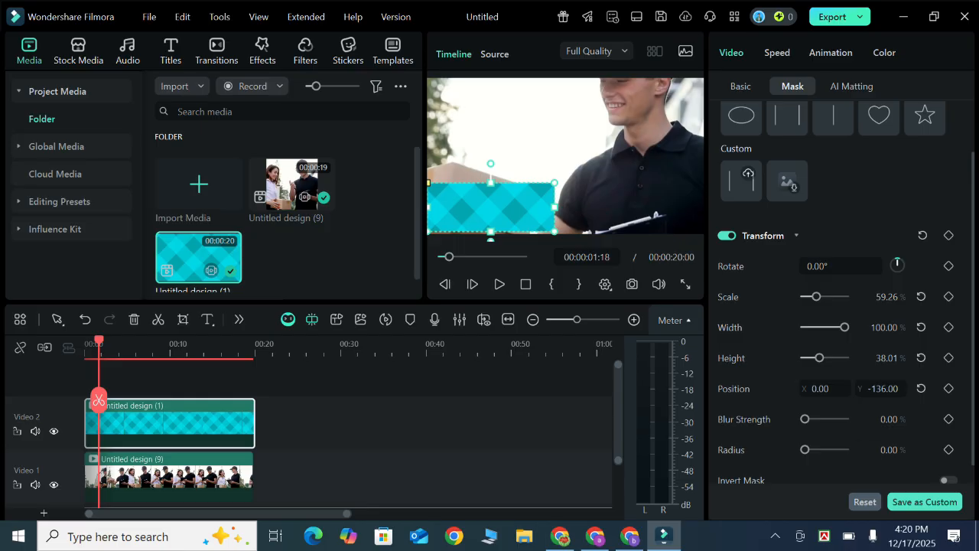
pyautogui.moveTo(805, 449); pyautogui.dragTo(808, 449)
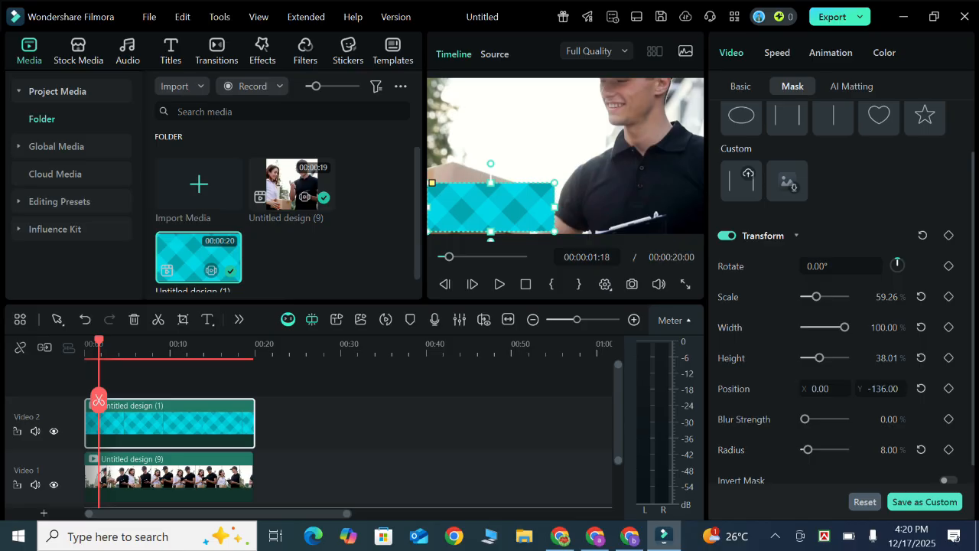
# Set the mask's blur strength to 100% and move the mask down so the blue clip fades out upwards, then select the underlying video.
pyautogui.scroll(-1, 948, 358)
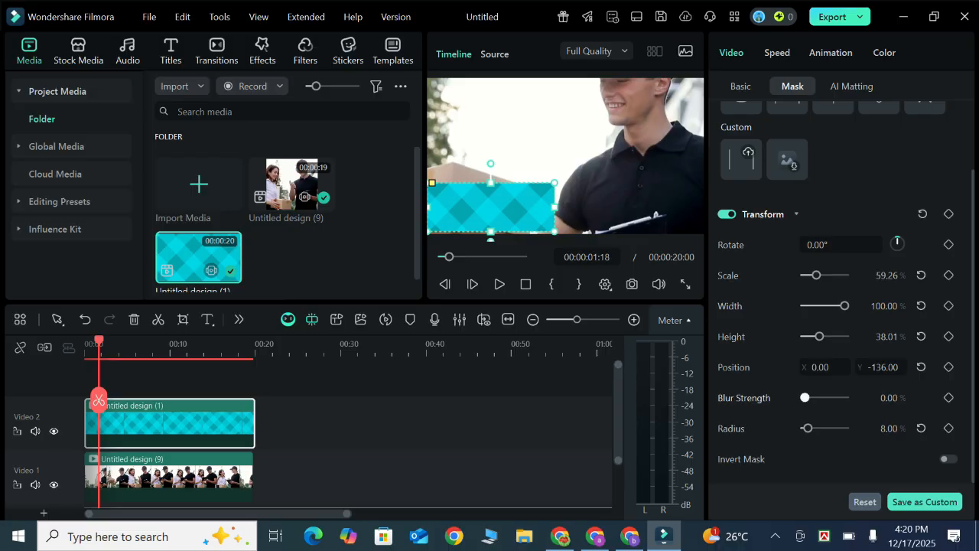
pyautogui.moveTo(805, 398); pyautogui.dragTo(844, 398)
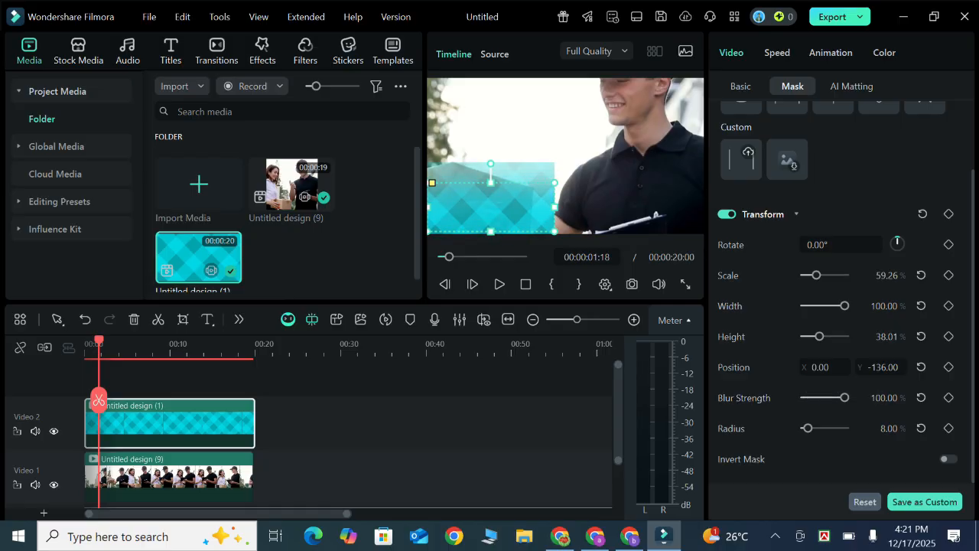
pyautogui.moveTo(498, 174); pyautogui.dragTo(497, 232)
pyautogui.click(565, 156)
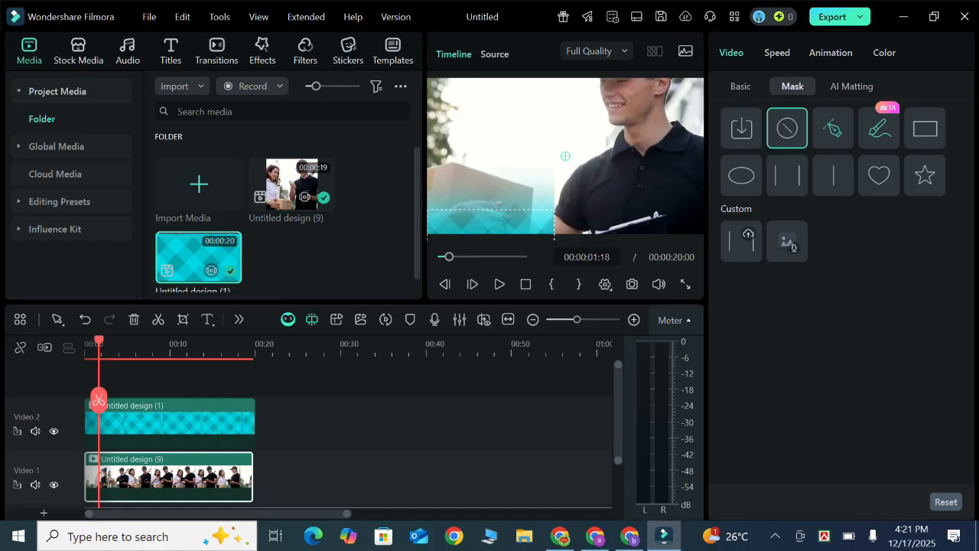
# Reduce the height of the Video 2 and Video 1 tracks to their compact size in the timeline.
pyautogui.moveTo(42, 450); pyautogui.dragTo(41, 420)
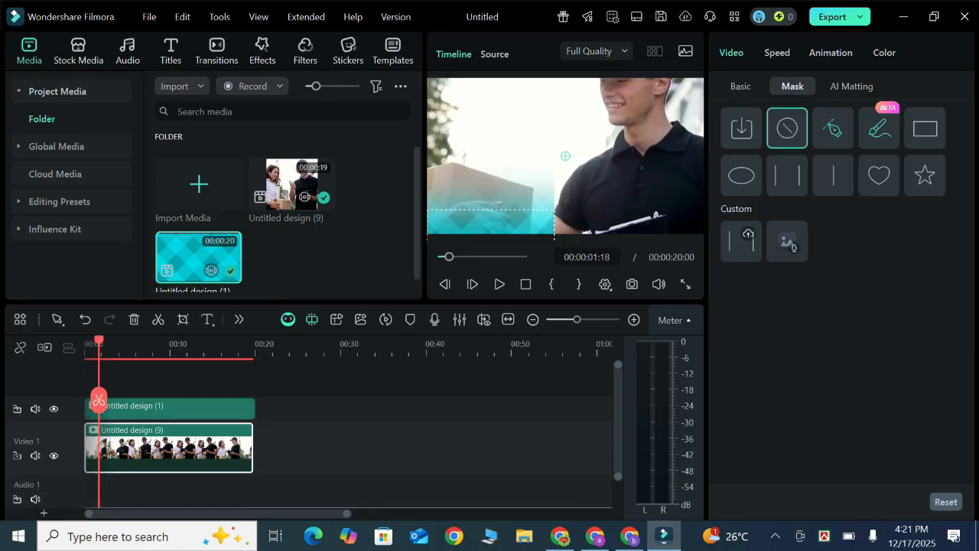
pyautogui.moveTo(41, 475); pyautogui.dragTo(41, 446)
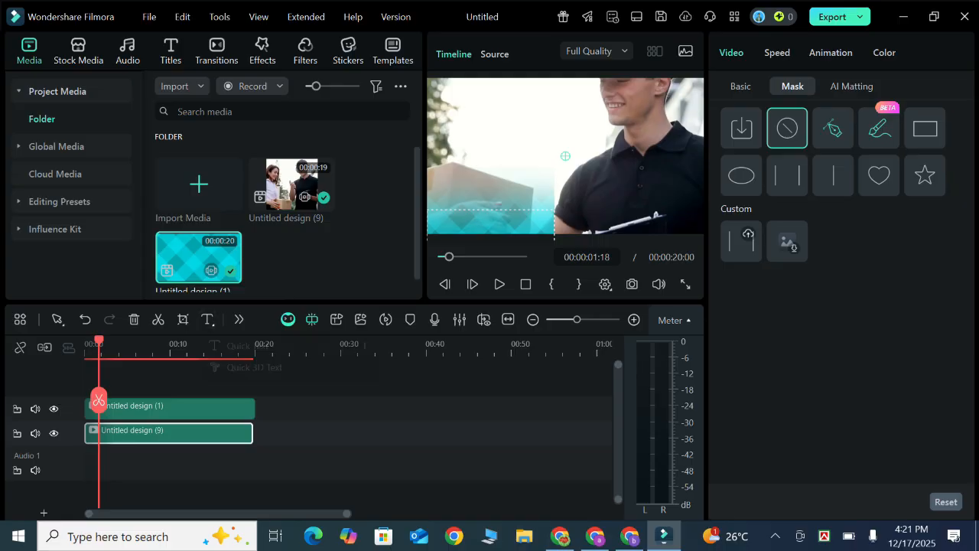
# Add a quick text title on the track above the blue clip and fit it to the full length of the delivery video.
pyautogui.click(207, 320)
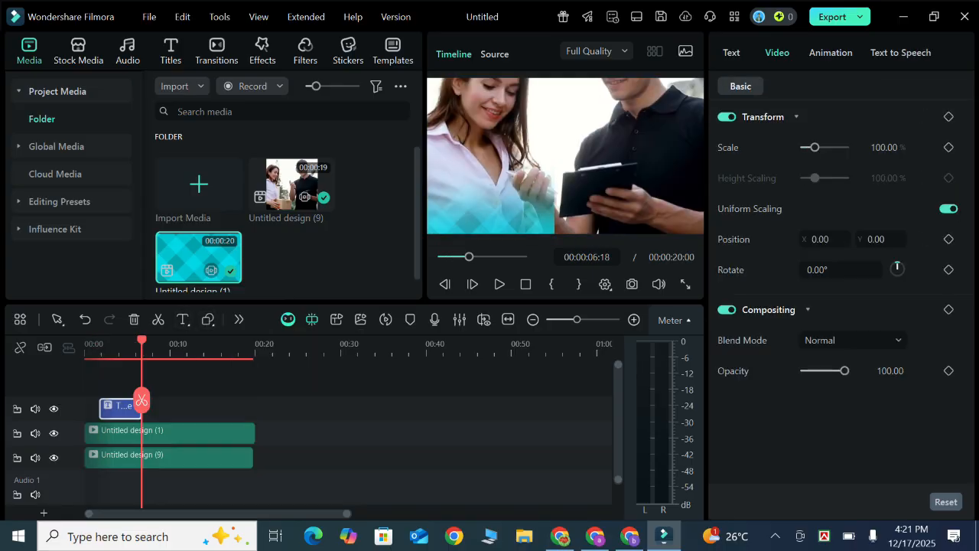
pyautogui.moveTo(121, 410); pyautogui.dragTo(253, 408)
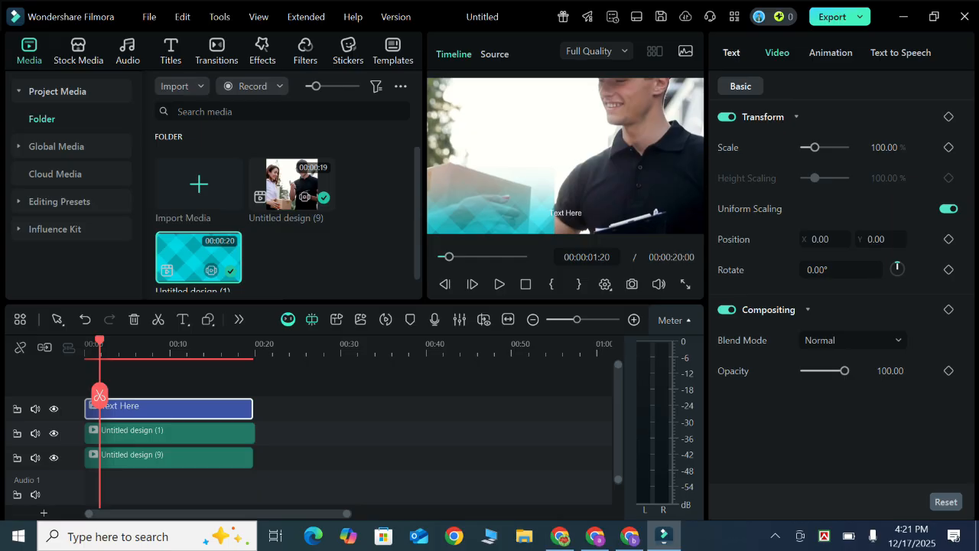
# Replace the title's placeholder text with "abdullah tech bd".
pyautogui.click(731, 53)
pyautogui.click(852, 177)
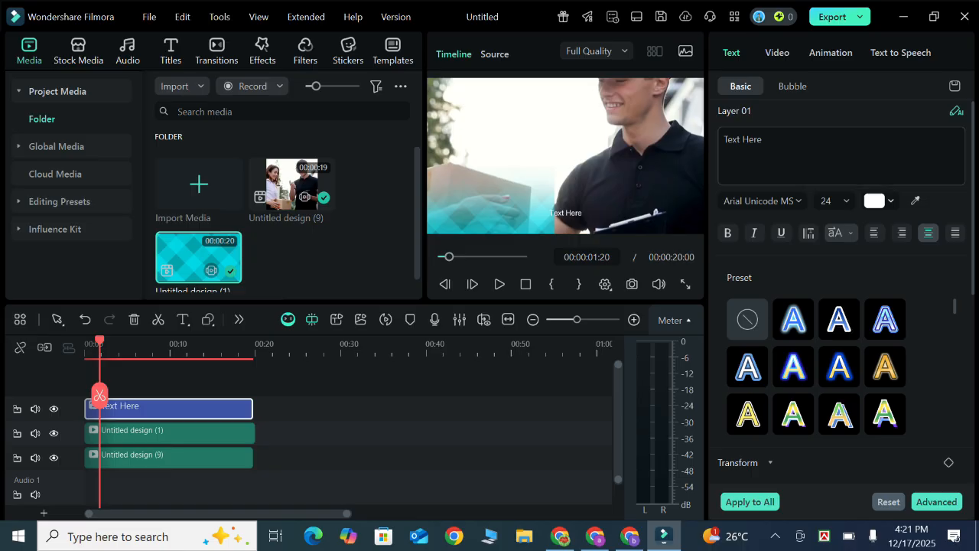
pyautogui.click(765, 141)
pyautogui.press('BackSpace')
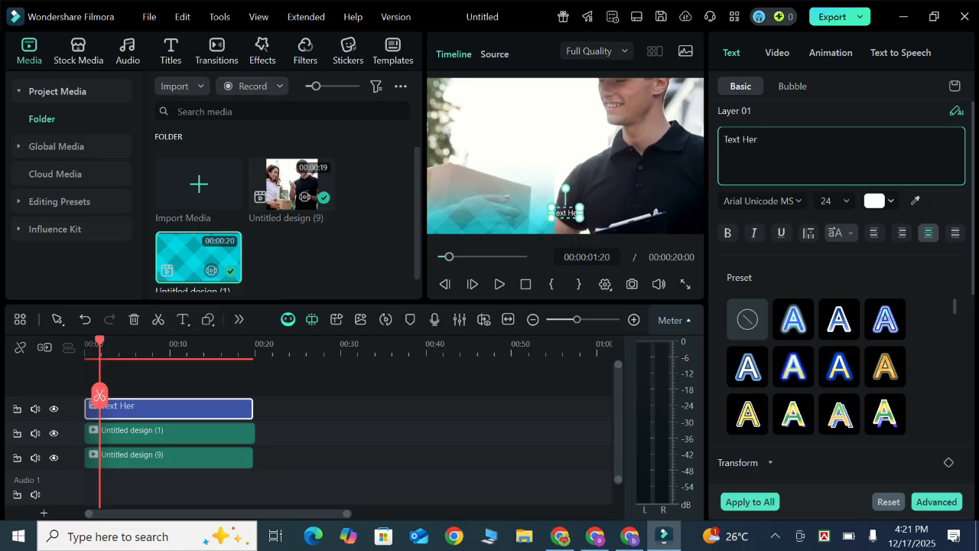
pyautogui.press('BackSpace')
pyautogui.press('BackSpace')
pyautogui.press('BackSpace')
pyautogui.press('BackSpace')
pyautogui.press('BackSpace')
pyautogui.press('BackSpace')
pyautogui.press('BackSpace')
pyautogui.press('BackSpace')
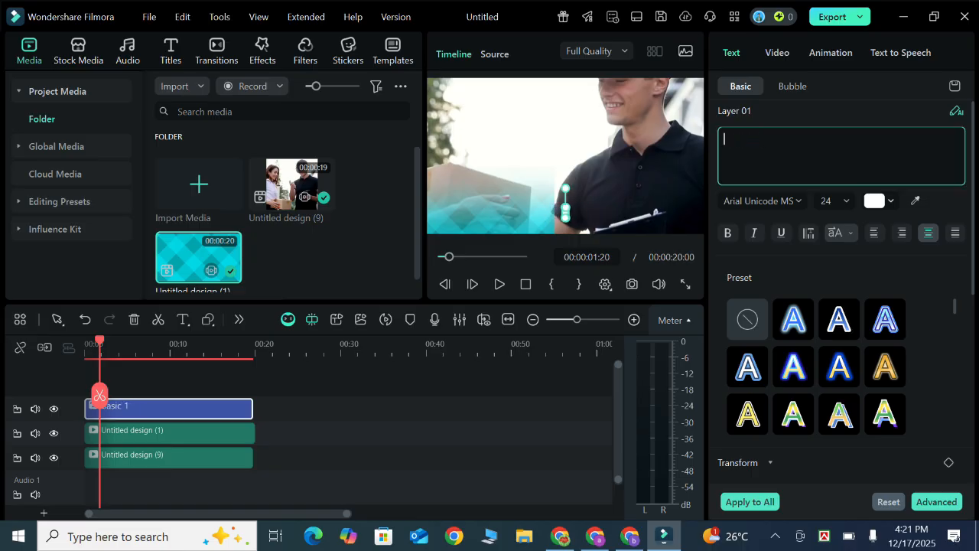
pyautogui.write('ab')
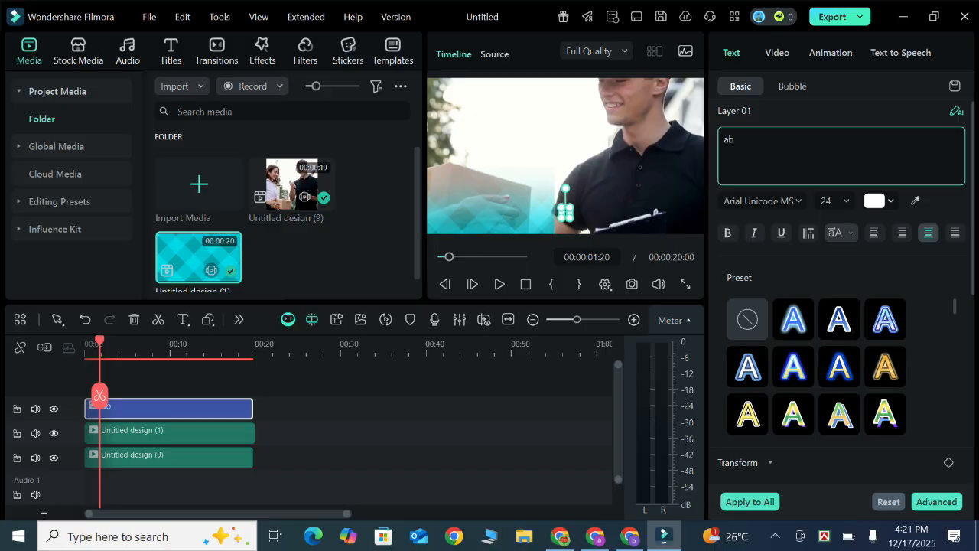
pyautogui.write('dulla')
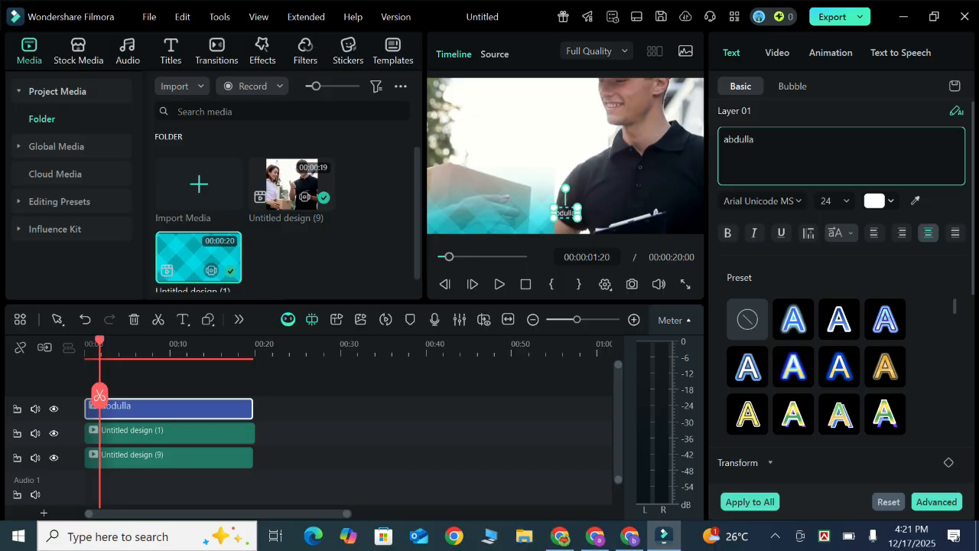
pyautogui.write('h tech')
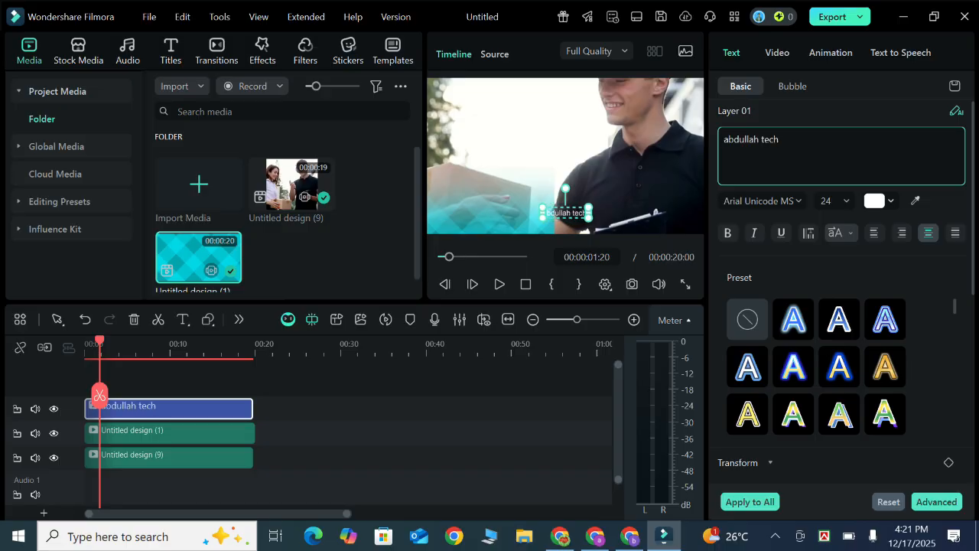
pyautogui.write(' bd')
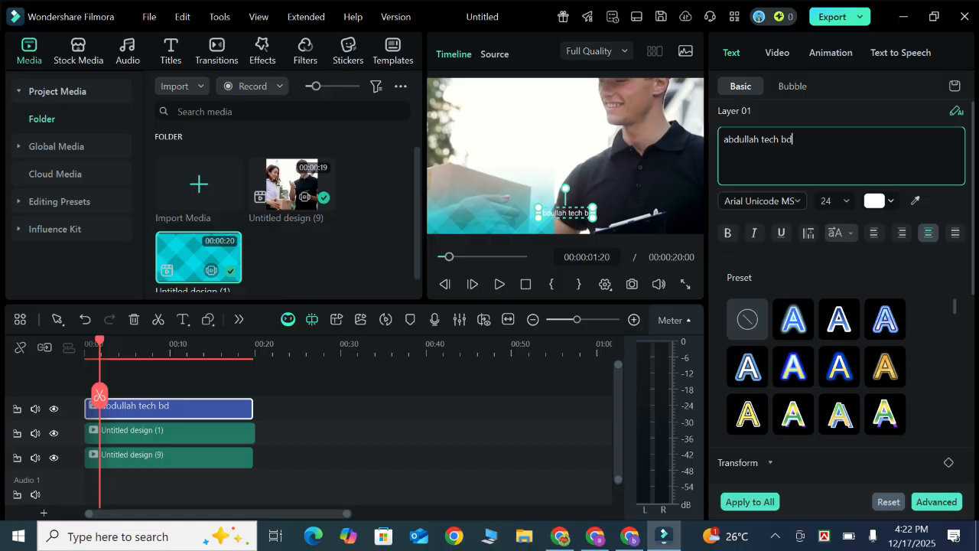
# Change the title's font to Li RK Samudra Bilas Unicode Italic from the recently used fonts.
pyautogui.click(797, 201)
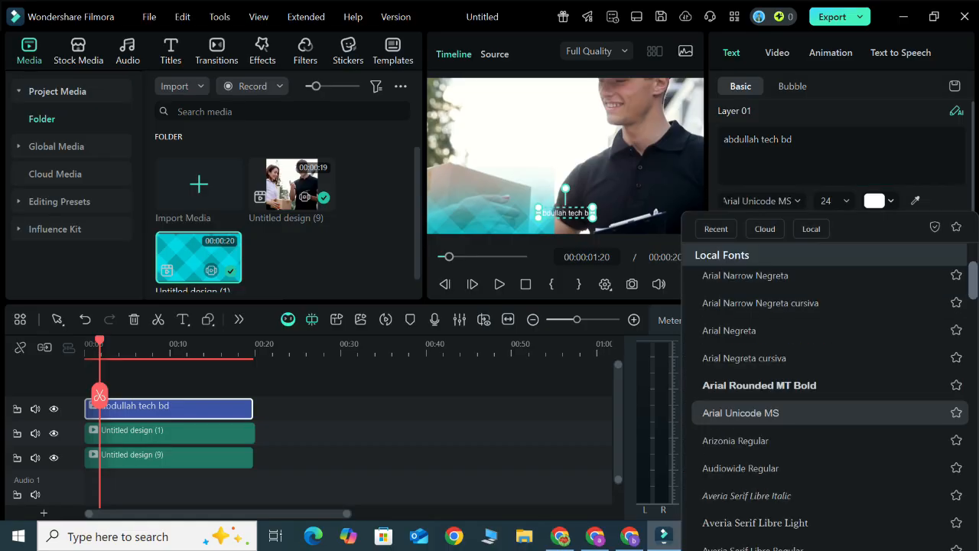
pyautogui.scroll(10, 766, 382)
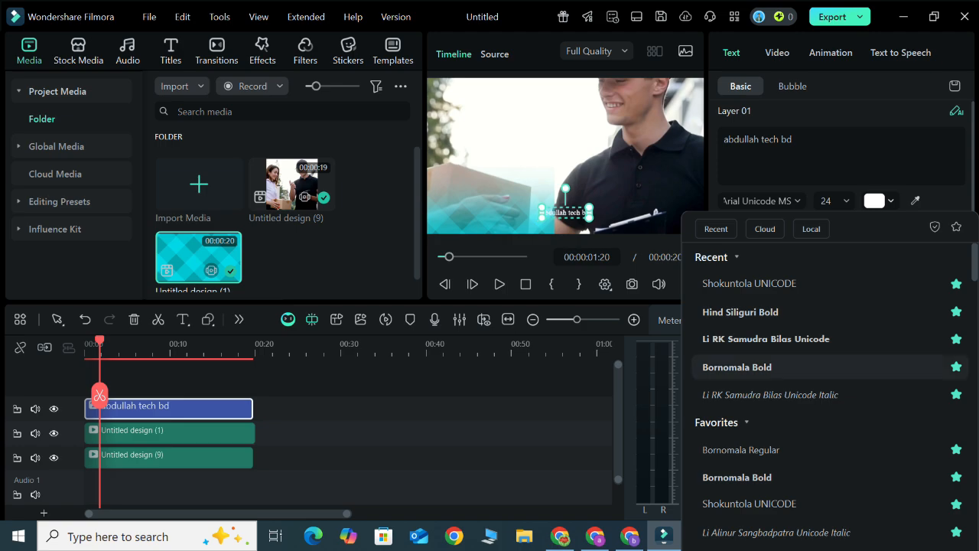
pyautogui.click(765, 394)
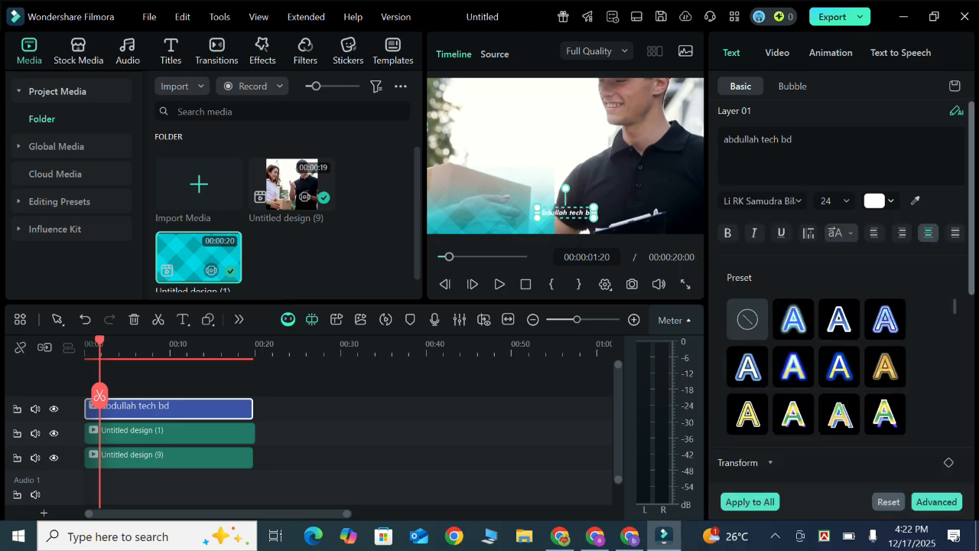
# Scale the title to 38.37 and set its X position to -518 so it sits over the blue graphic.
pyautogui.scroll(-5, 841, 290)
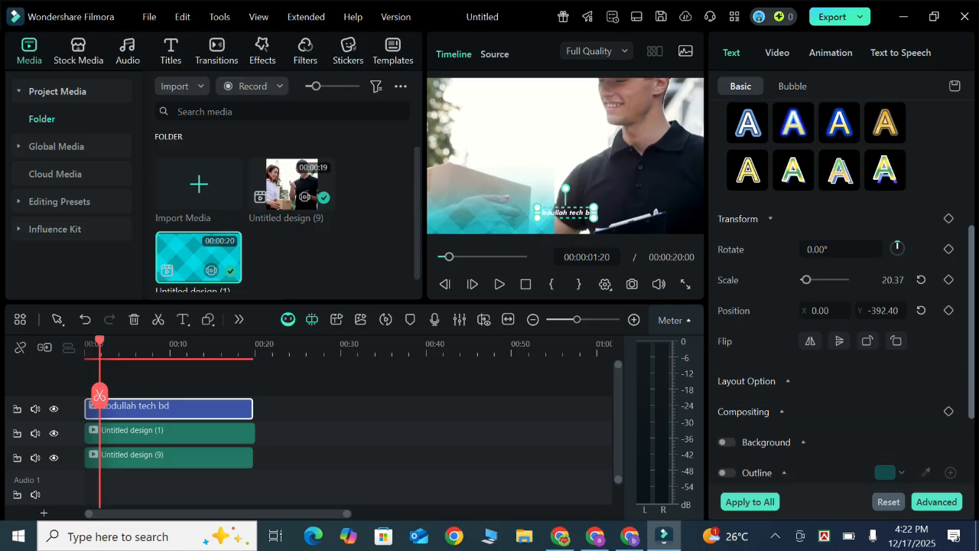
pyautogui.moveTo(893, 283); pyautogui.dragTo(906, 283)
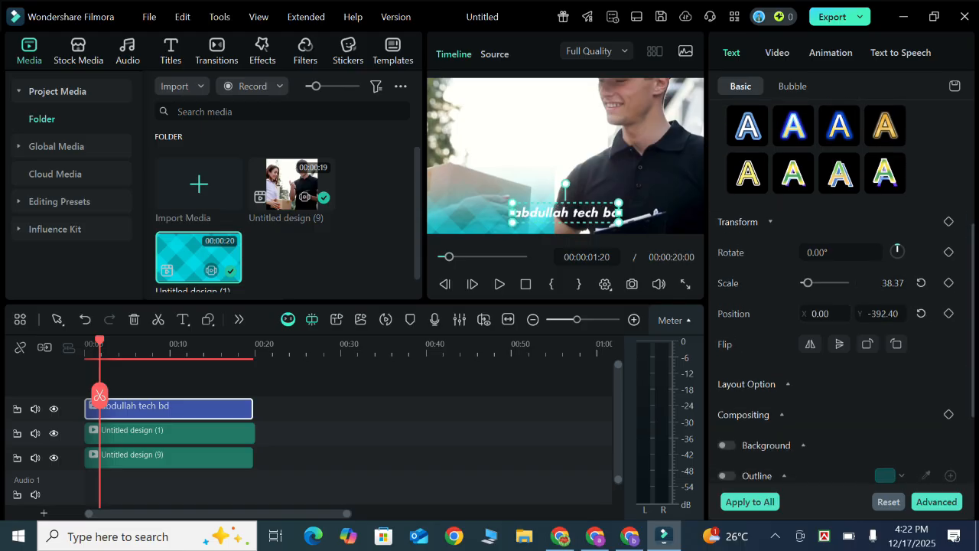
pyautogui.moveTo(826, 313); pyautogui.dragTo(430, 313)
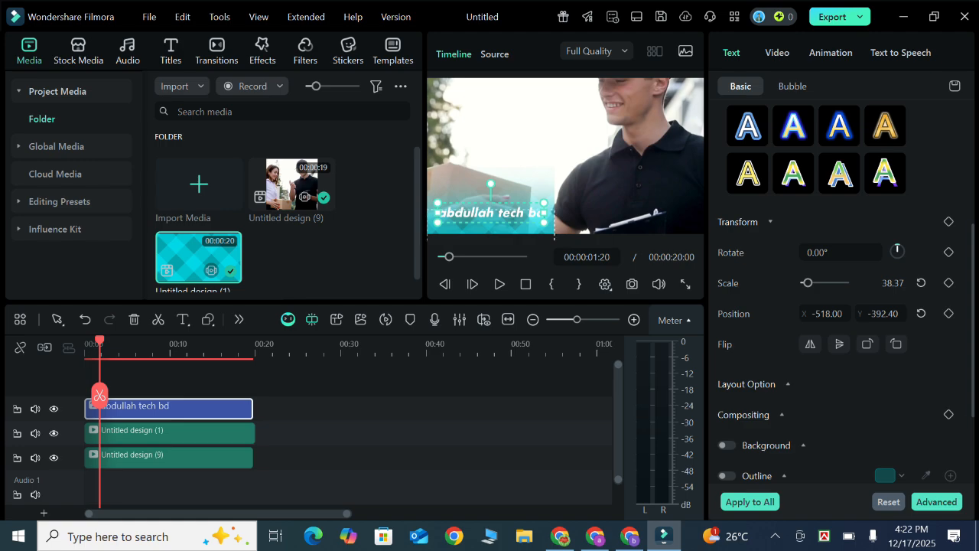
# Try a light yellow-green fill colour on the title text.
pyautogui.scroll(5, 841, 306)
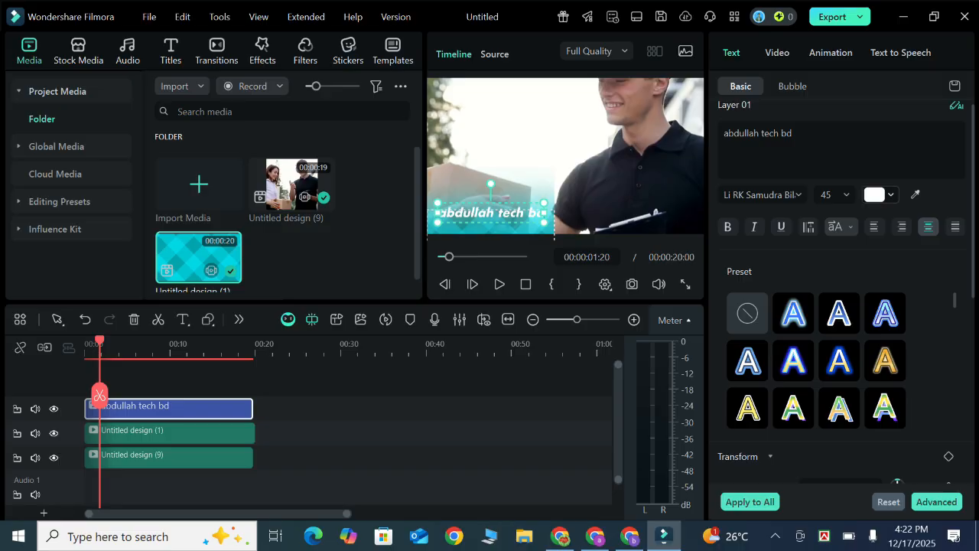
pyautogui.click(879, 194)
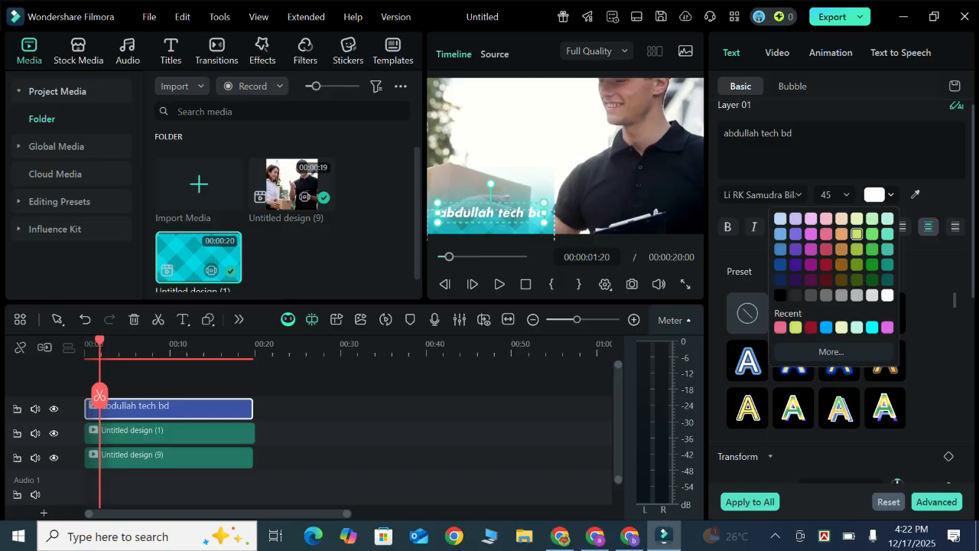
pyautogui.click(857, 233)
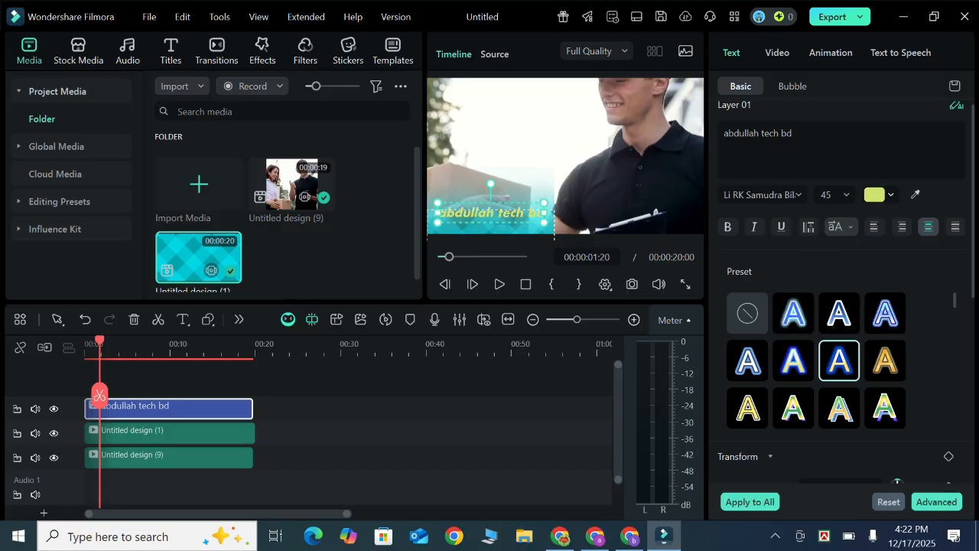
# Try several text style presets on the title and apply the one with white letters and a blue outline.
pyautogui.click(840, 361)
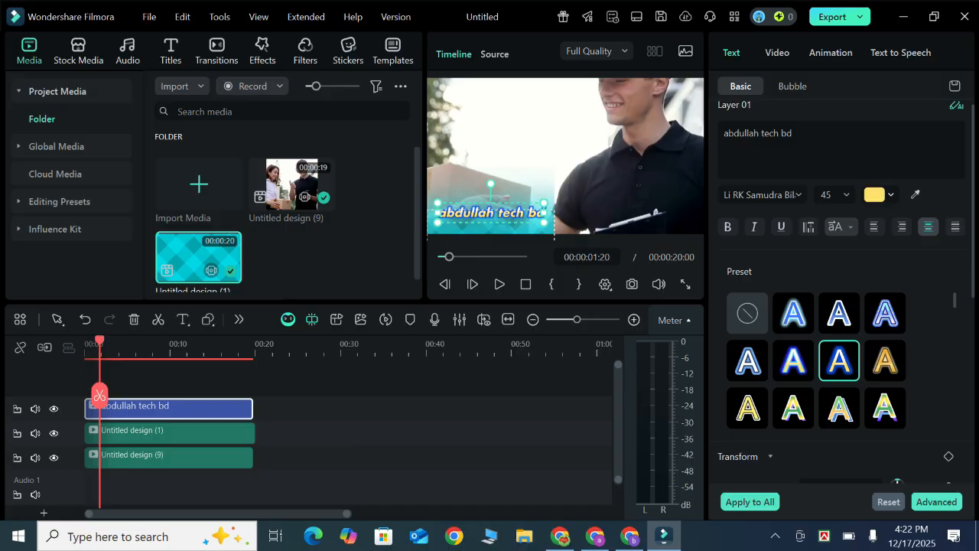
pyautogui.click(794, 360)
pyautogui.click(886, 361)
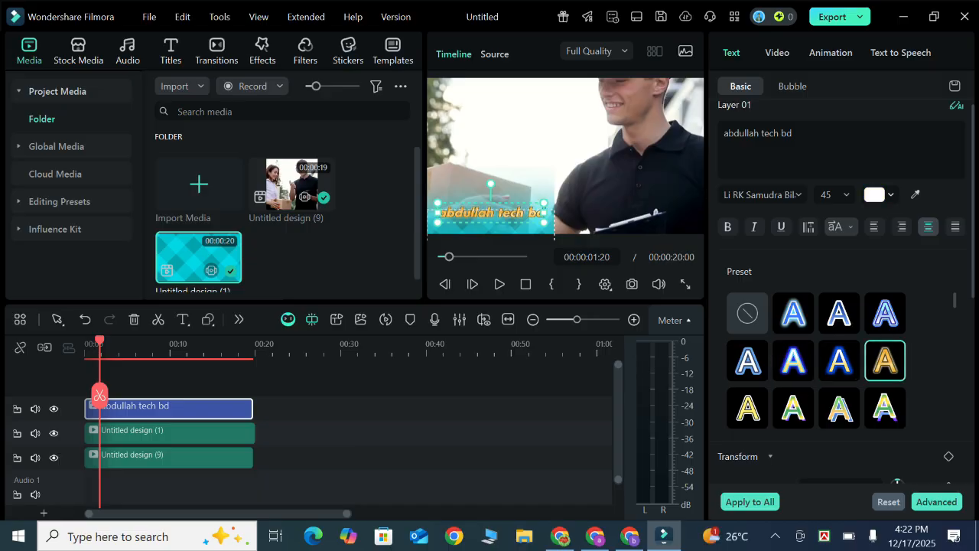
pyautogui.click(747, 407)
pyautogui.click(748, 360)
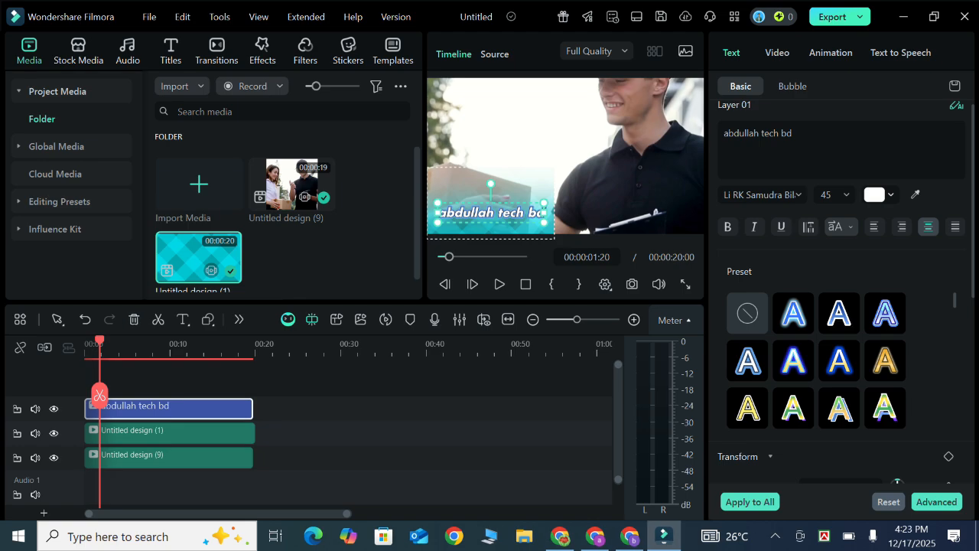
# Play the composition from the start for about four seconds to preview the title over the faded blue graphic.
pyautogui.moveTo(99, 394); pyautogui.dragTo(85, 394)
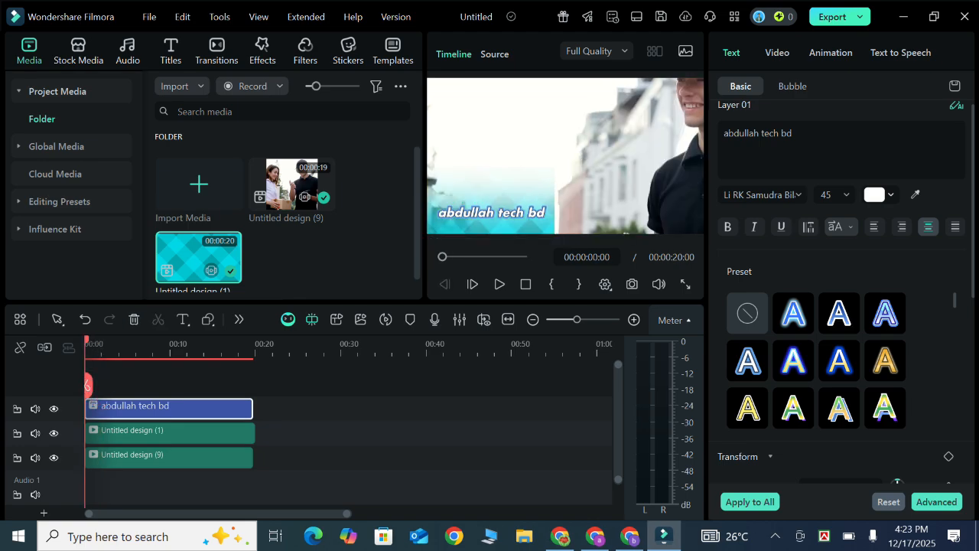
pyautogui.click(499, 284)
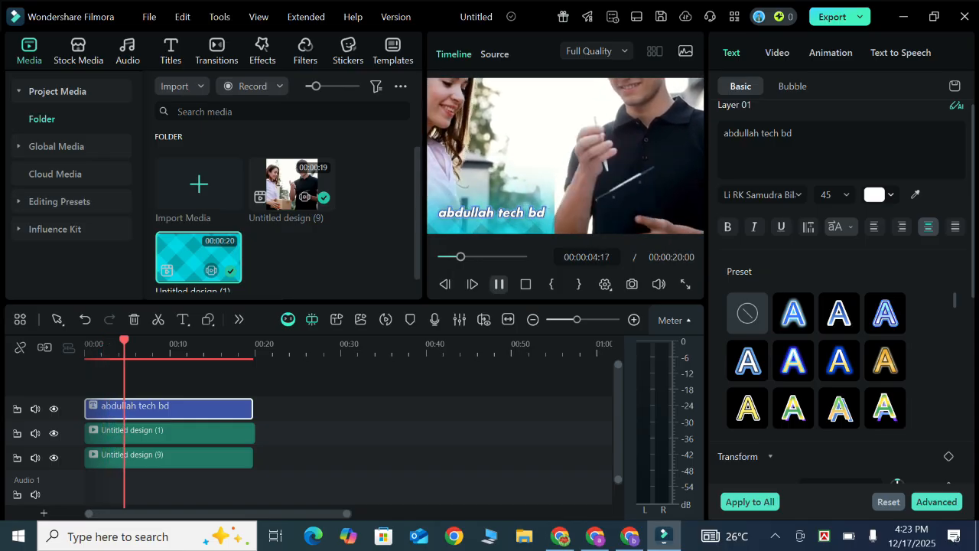
pyautogui.press('space')
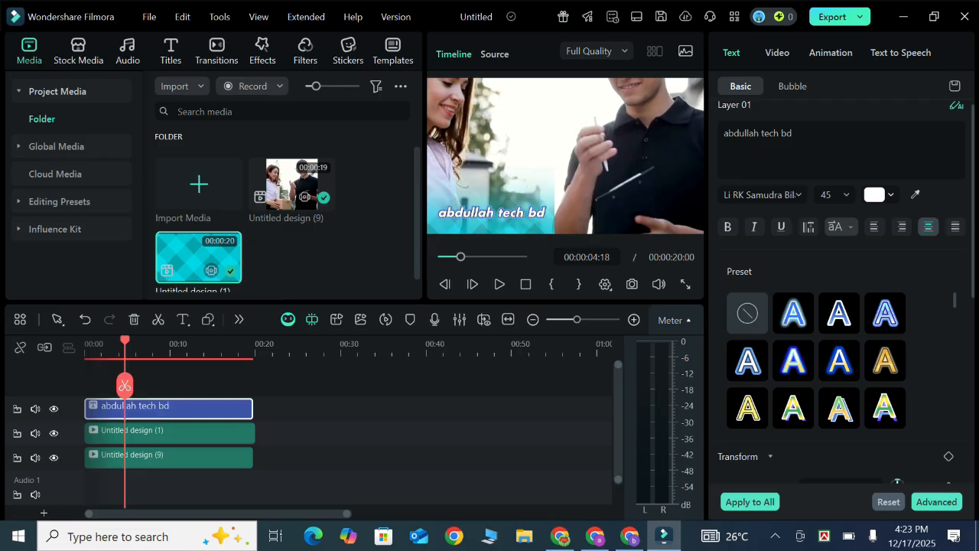
# Clear the timeline by deleting the title, the masked blue clip and the delivery video.
pyautogui.click(134, 320)
pyautogui.click(157, 434)
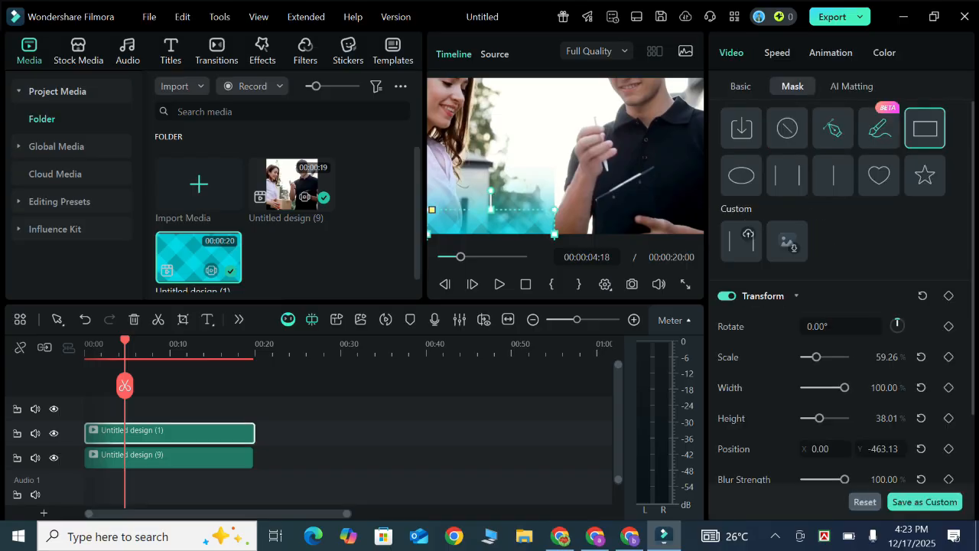
pyautogui.click(134, 320)
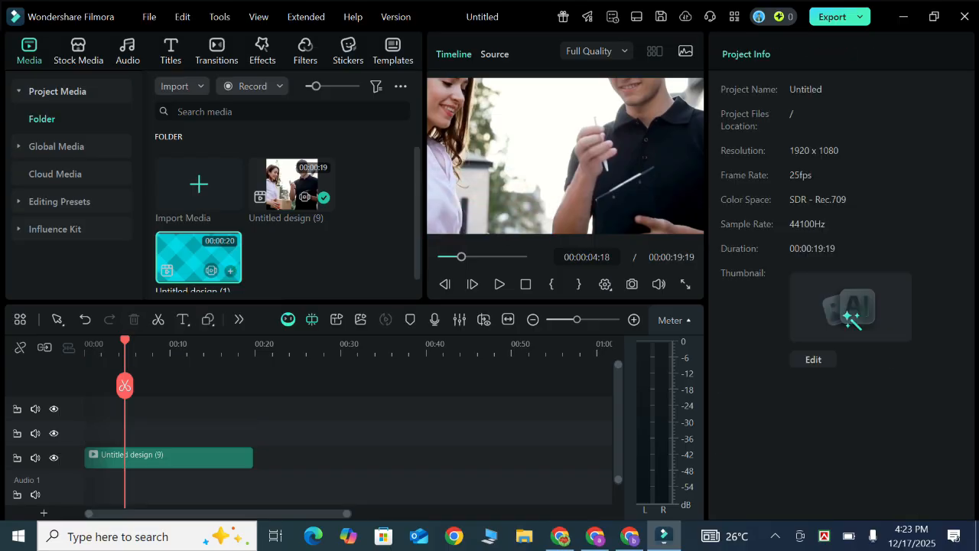
pyautogui.click(153, 457)
pyautogui.click(134, 320)
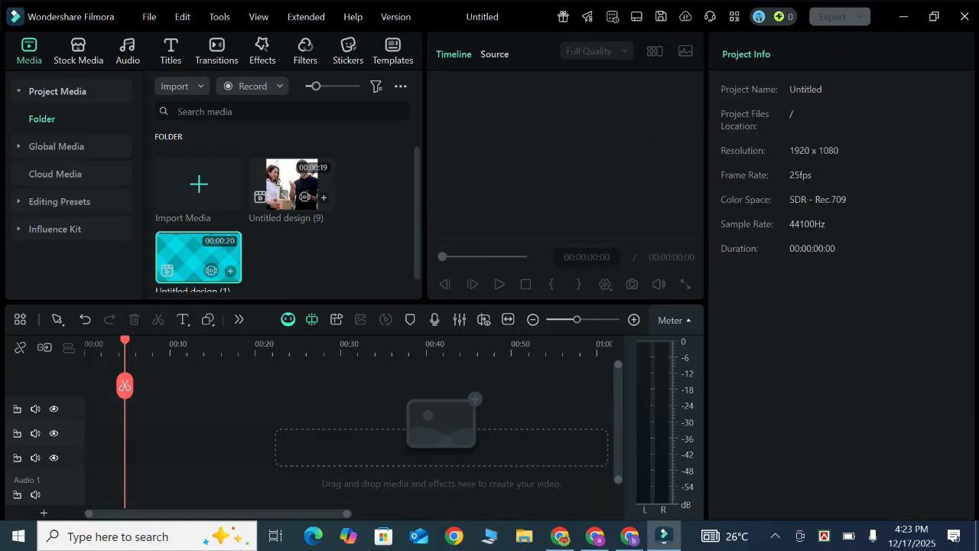
# Import the videos Untitled design (4), Untitled design (3) and Untitled design (33) from Downloads into the project media.
pyautogui.click(199, 183)
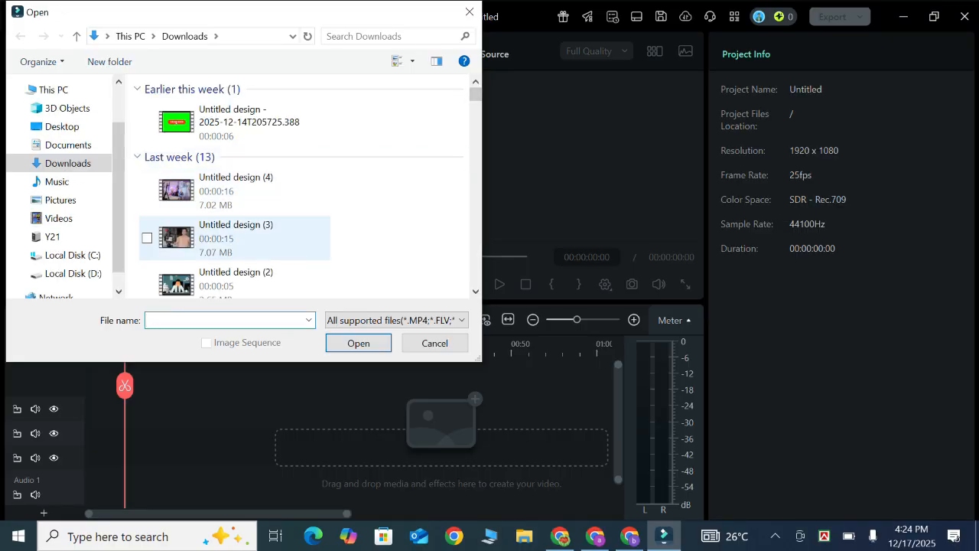
pyautogui.click(235, 238)
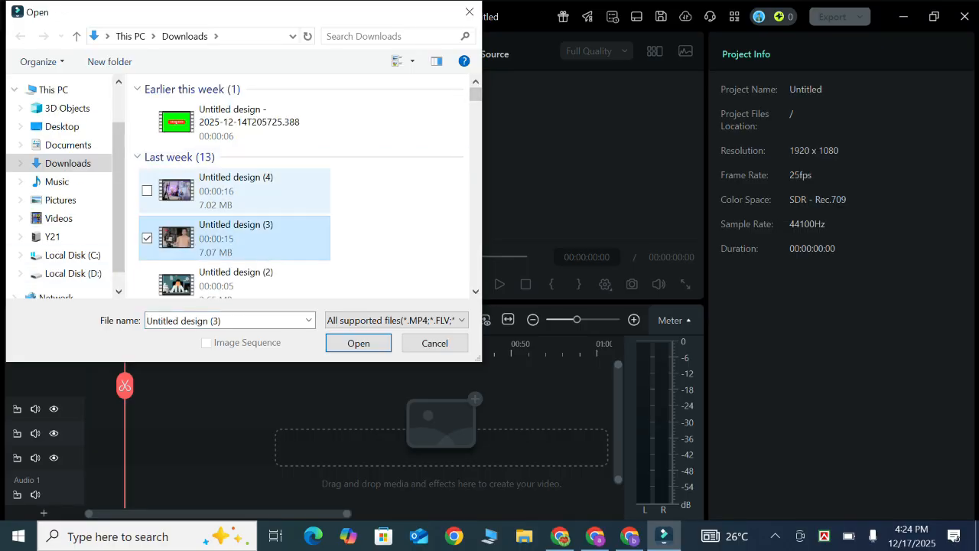
pyautogui.keyDown('ctrl'); pyautogui.click(236, 190); pyautogui.keyUp('ctrl')
pyautogui.scroll(-3, 230, 226)
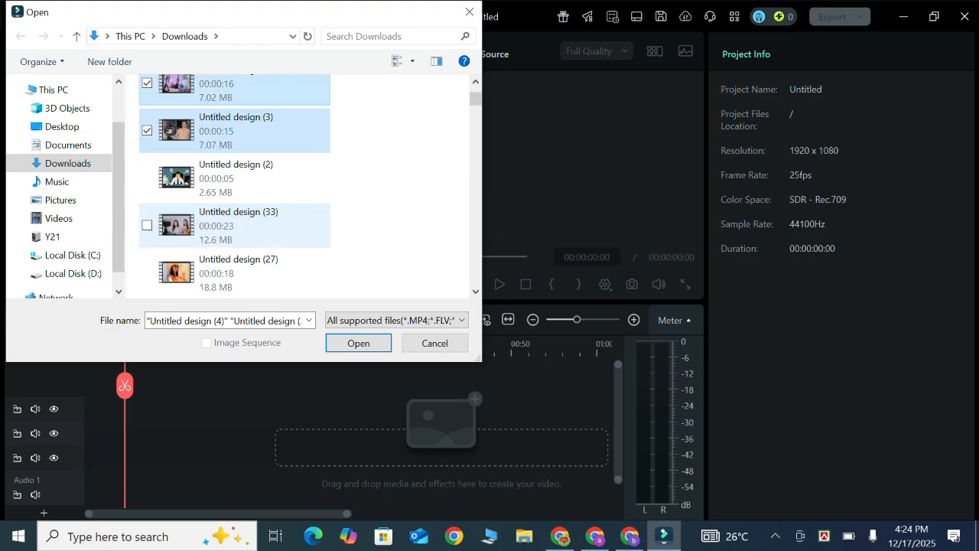
pyautogui.keyDown('ctrl'); pyautogui.click(236, 226); pyautogui.keyUp('ctrl')
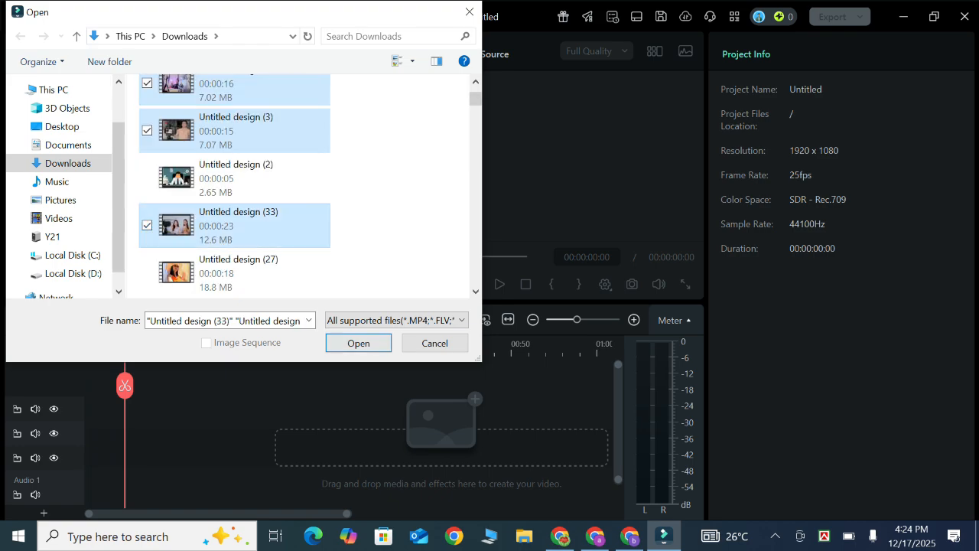
pyautogui.click(358, 343)
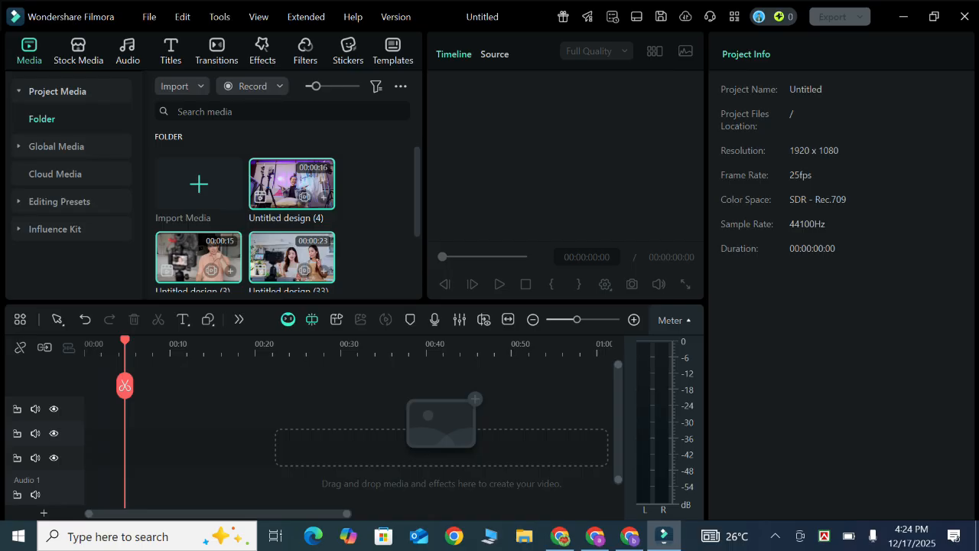
pyautogui.moveTo(287, 186); pyautogui.dragTo(86, 433)
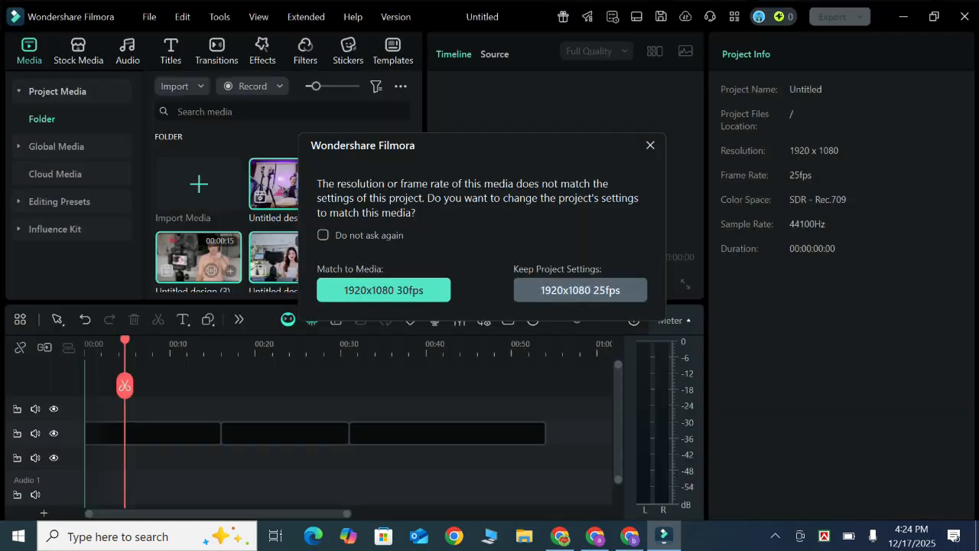
pyautogui.click(580, 290)
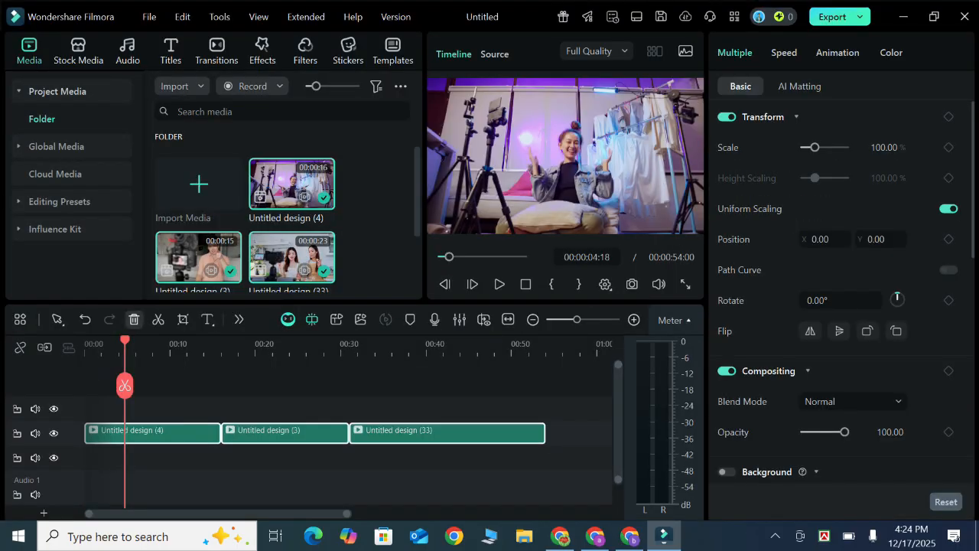
pyautogui.click(134, 320)
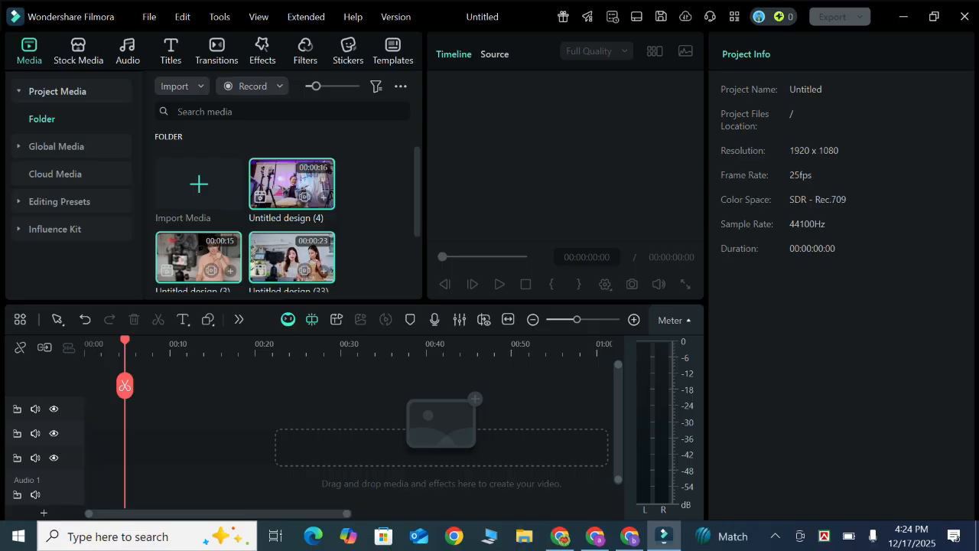
# Place Untitled design (33) on the lowest video track and Untitled design (4) on the track above, keeping the 1920x1080 25fps project settings.
pyautogui.click(291, 260)
pyautogui.moveTo(290, 260); pyautogui.dragTo(183, 458)
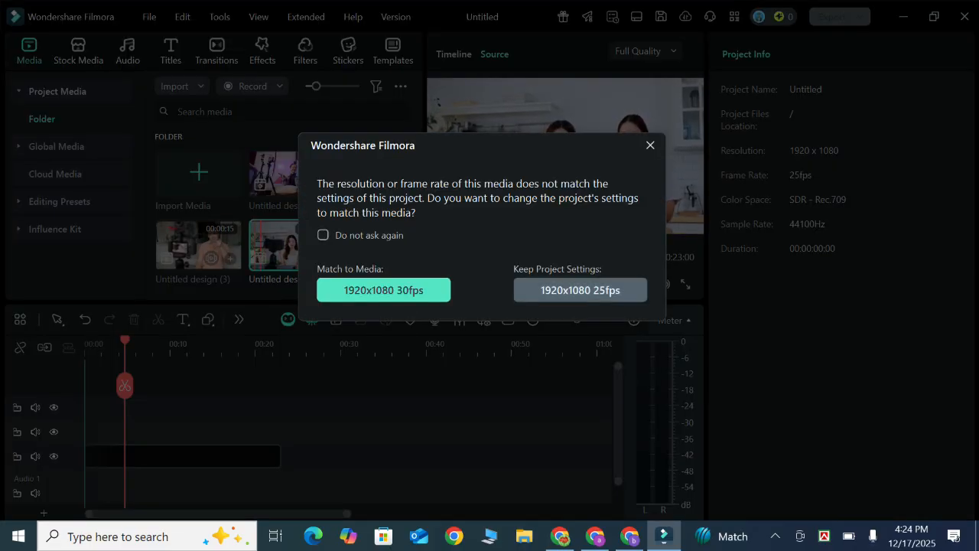
pyautogui.click(580, 290)
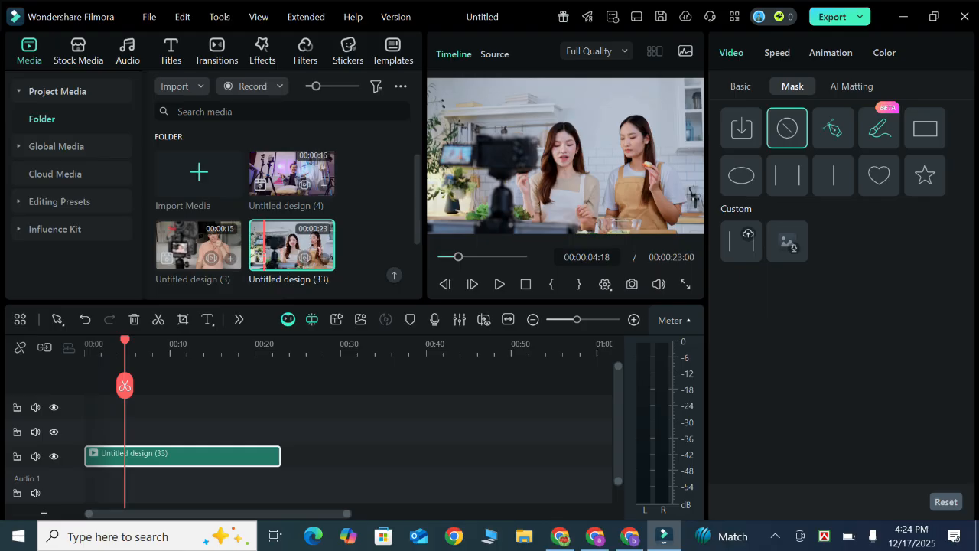
pyautogui.moveTo(287, 176); pyautogui.dragTo(153, 433)
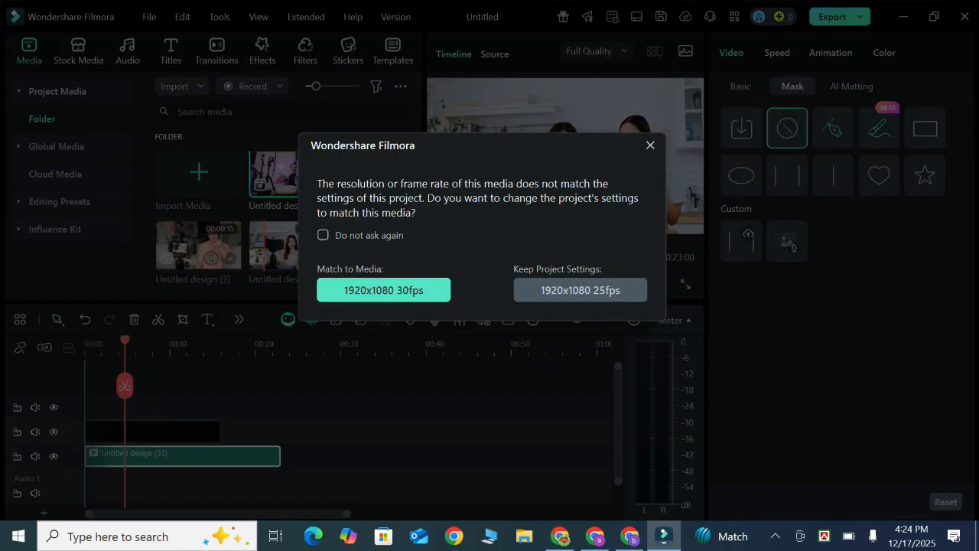
pyautogui.click(580, 290)
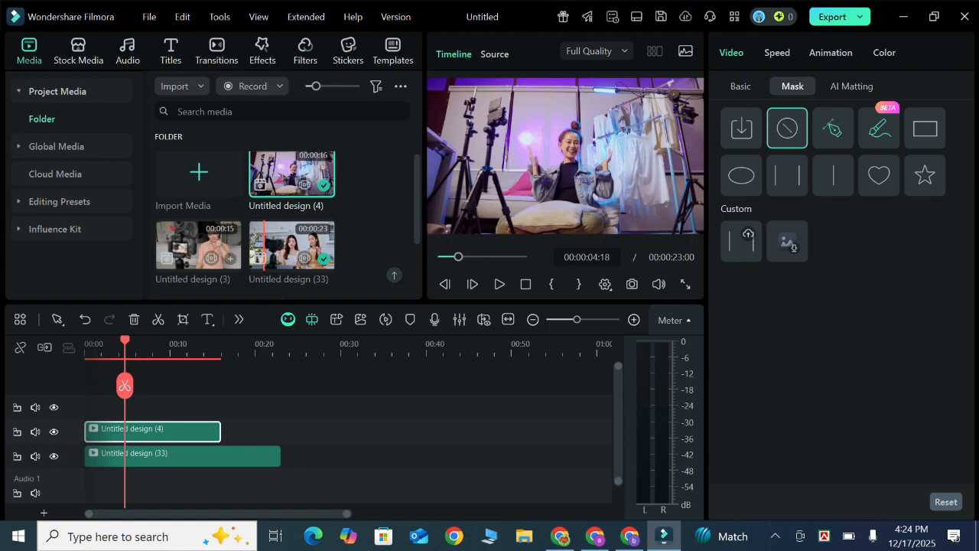
# Place Untitled design (3) on the uppermost video track, keep the 1920x1080 25fps project settings, and move the playhead to 00:00:05:18.
pyautogui.moveTo(219, 432); pyautogui.dragTo(275, 432)
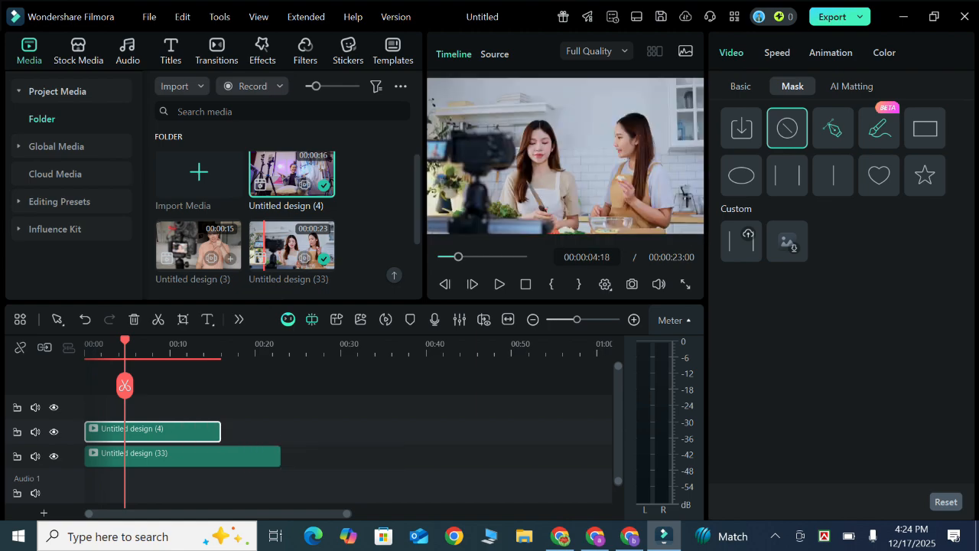
pyautogui.click(198, 246)
pyautogui.moveTo(198, 246); pyautogui.dragTo(90, 407)
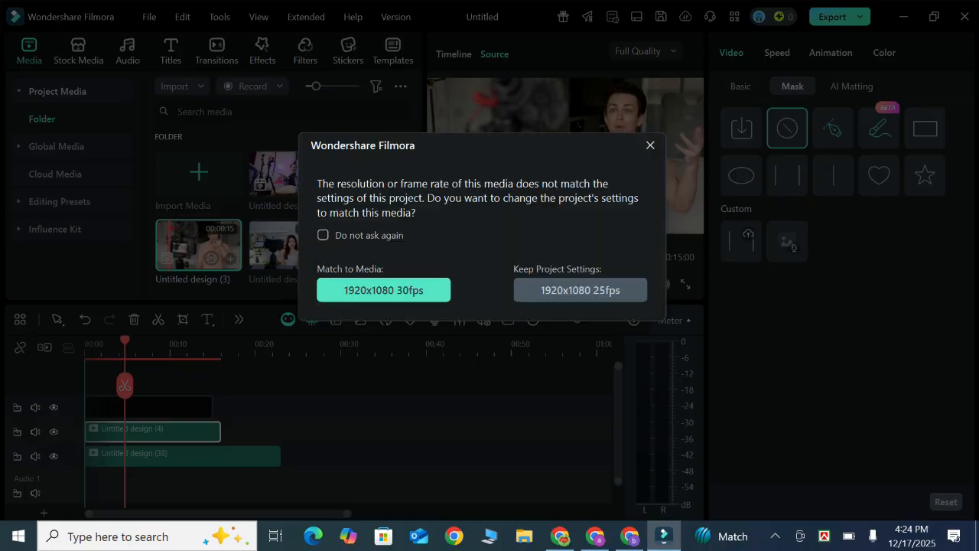
pyautogui.click(580, 290)
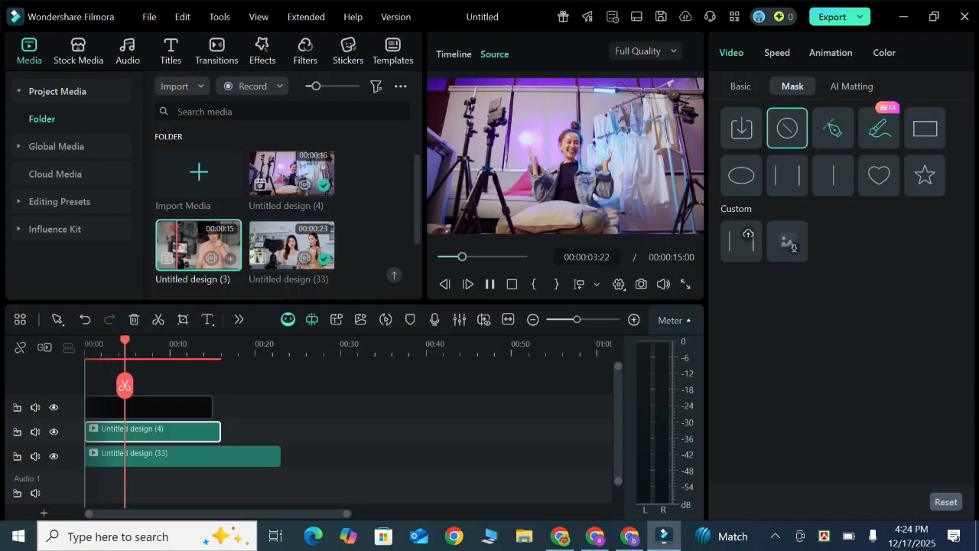
pyautogui.moveTo(125, 385)
pyautogui.mouseDown()
pyautogui.moveTo(87, 382)
pyautogui.moveTo(133, 378)
pyautogui.mouseUp()
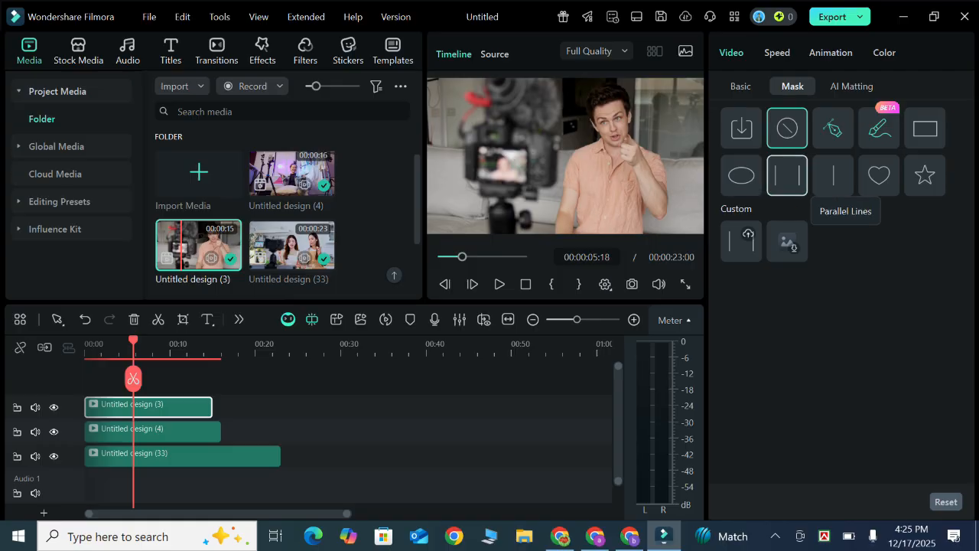
# Apply a Parallel Lines mask to Untitled design (3), centred on the man at X 340.24, about 42% wide and rotated about 7.7°.
pyautogui.click(788, 182)
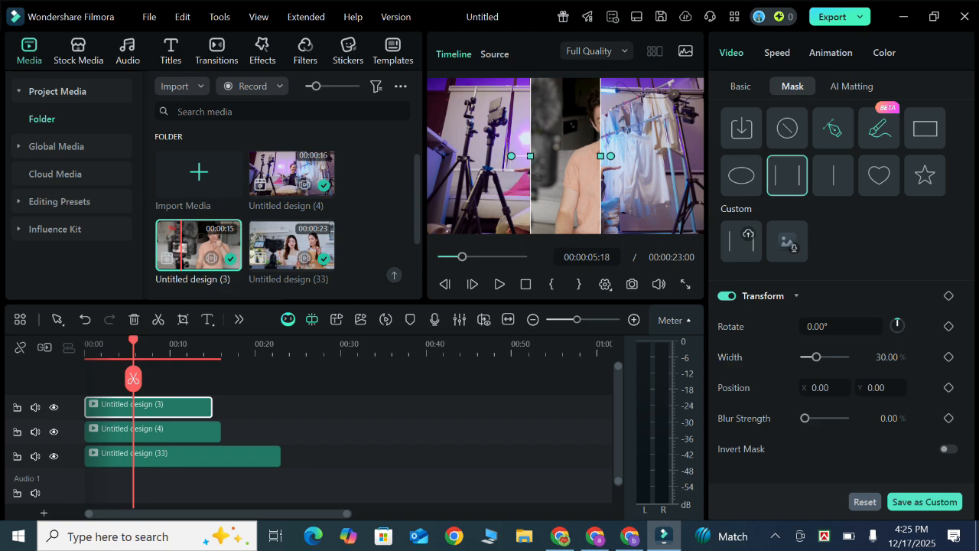
pyautogui.moveTo(566, 156); pyautogui.dragTo(601, 156)
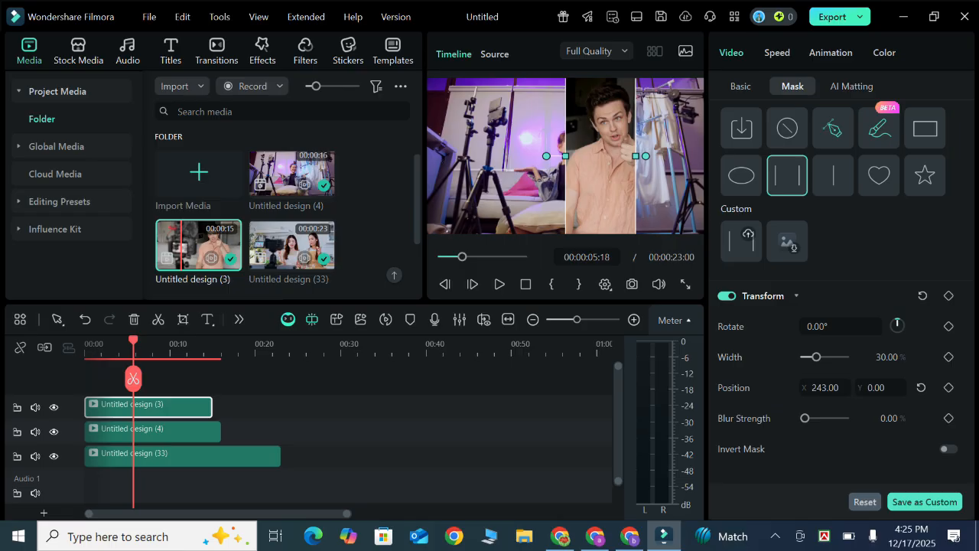
pyautogui.moveTo(636, 156)
pyautogui.mouseDown()
pyautogui.moveTo(654, 156)
pyautogui.moveTo(624, 159)
pyautogui.moveTo(637, 159)
pyautogui.mouseUp()
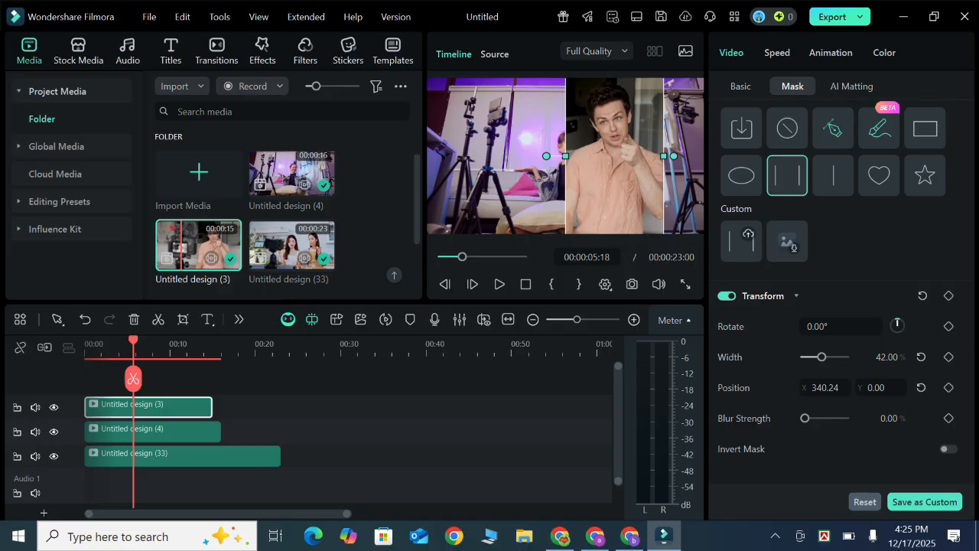
pyautogui.moveTo(546, 156); pyautogui.dragTo(547, 147)
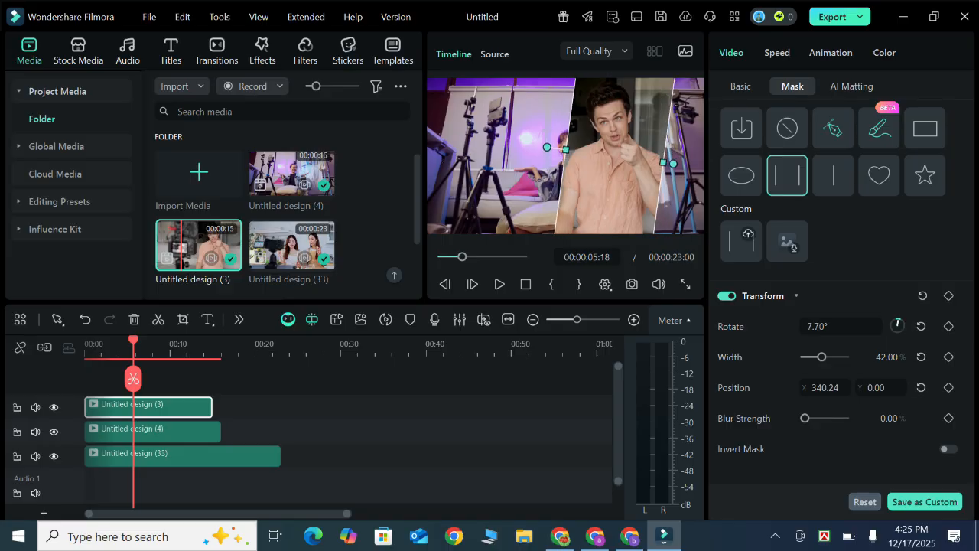
# Shift the Untitled design (3) mask and its man towards the frame's right side, at about X 587.40, Y -45.57.
pyautogui.moveTo(614, 157); pyautogui.dragTo(655, 163)
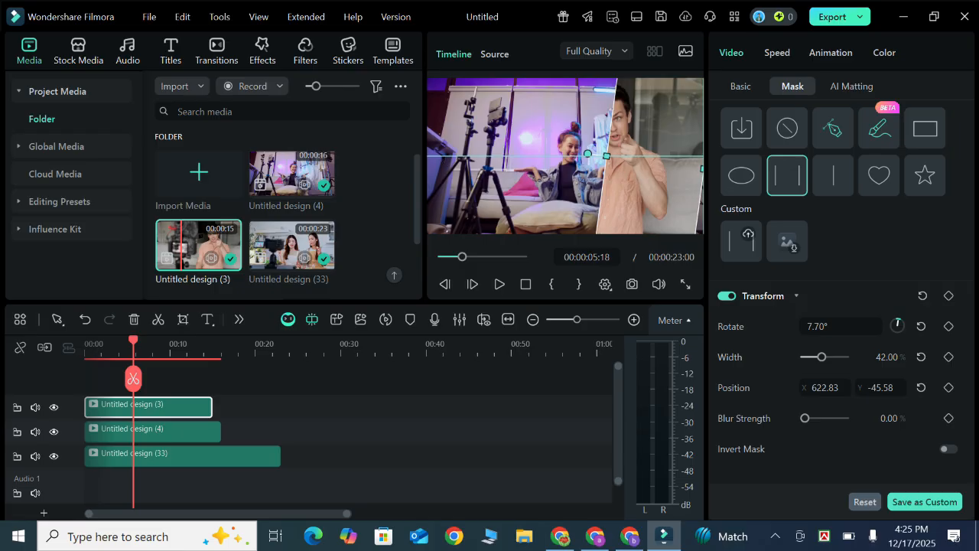
pyautogui.moveTo(655, 163); pyautogui.dragTo(664, 163)
pyautogui.hotkey('ctrl', 'z')
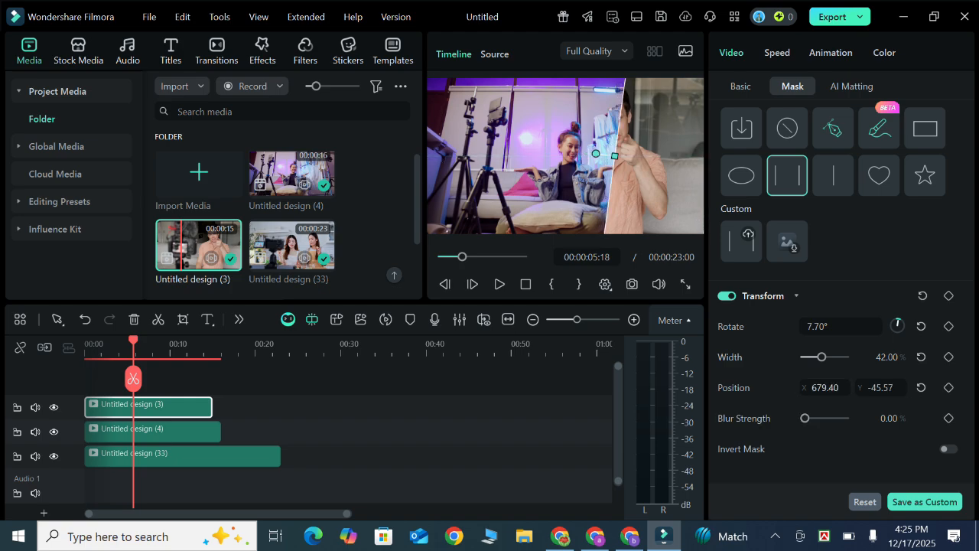
pyautogui.moveTo(825, 388); pyautogui.dragTo(735, 387)
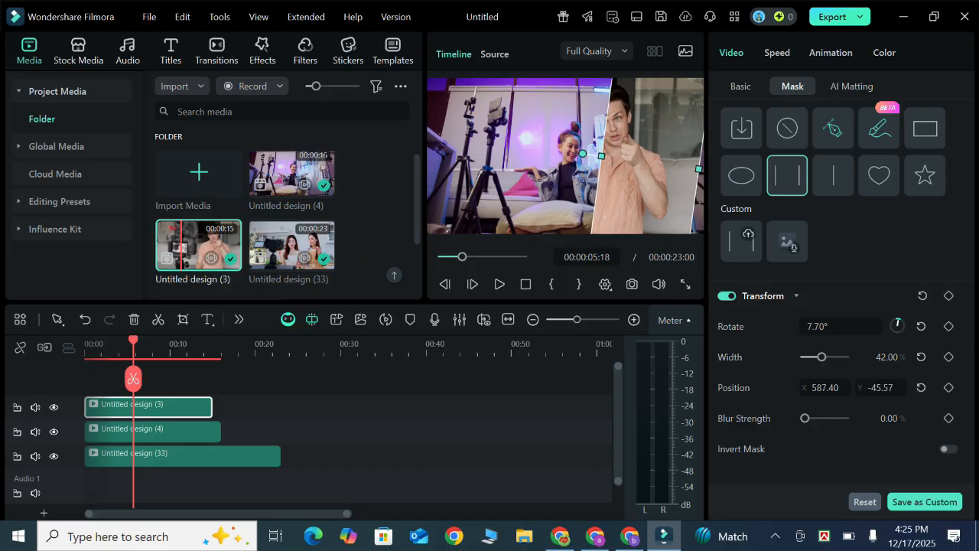
# Try a Parallel Lines mask about 35.58% wide on Untitled design (4).
pyautogui.click(173, 433)
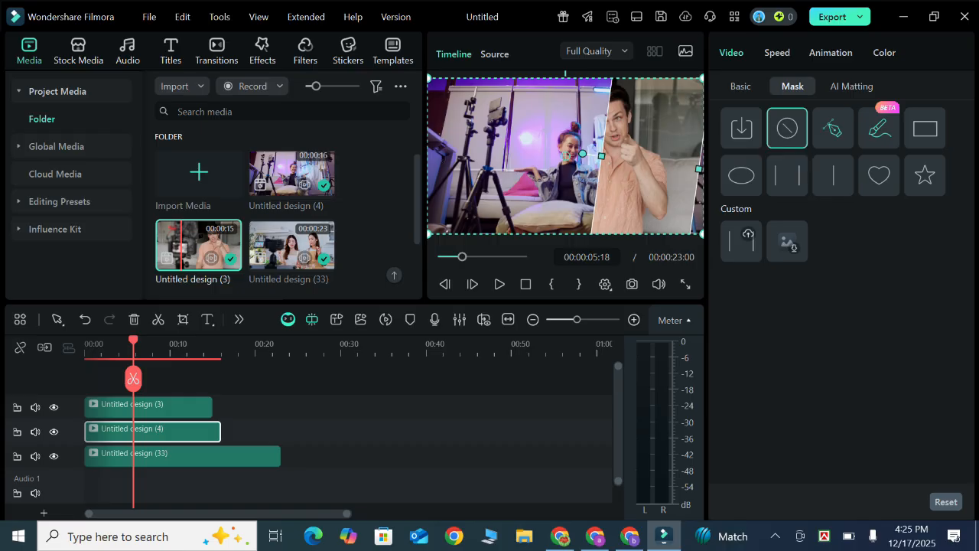
pyautogui.click(788, 175)
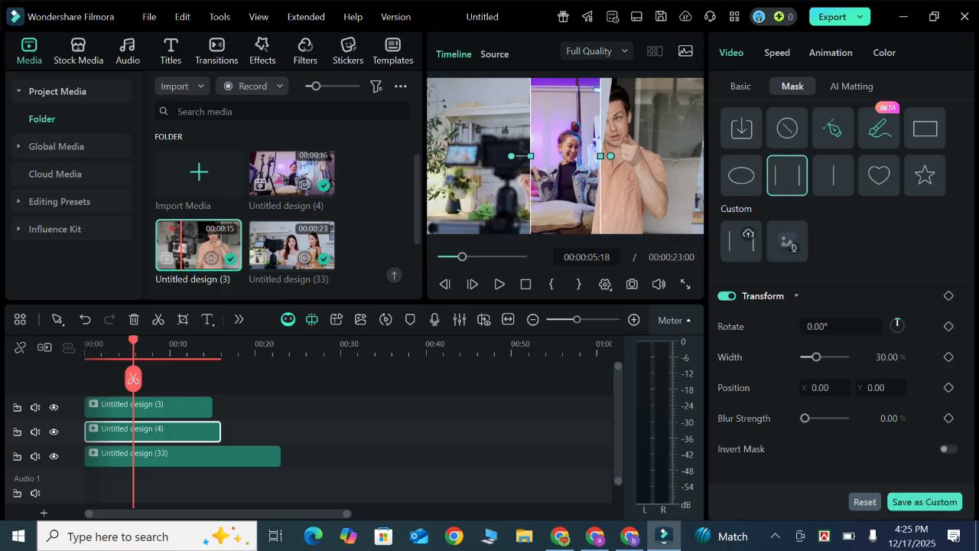
pyautogui.moveTo(600, 156); pyautogui.dragTo(608, 156)
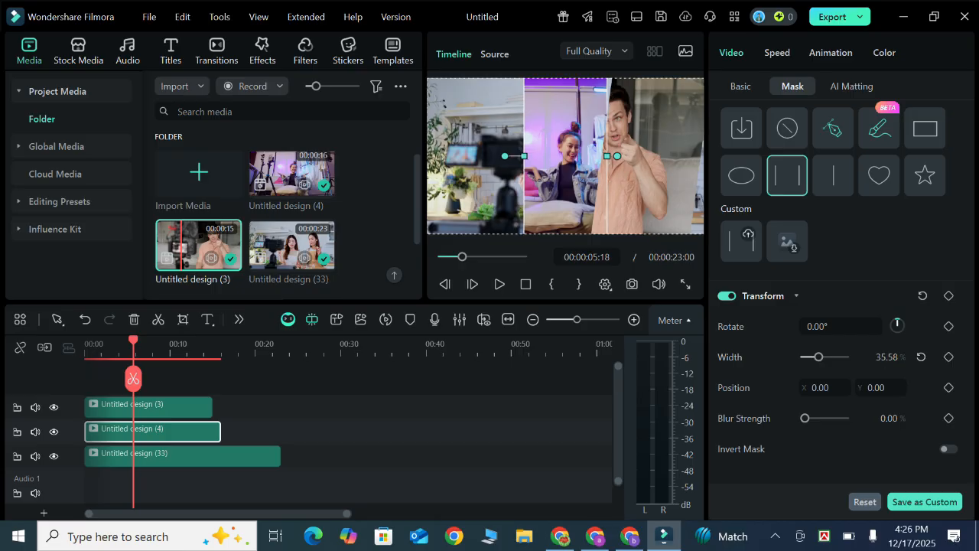
# Undo the mask on Untitled design (4) and reposition the Untitled design (3) mask at about X 473.03, Y -45.58.
pyautogui.click(555, 159)
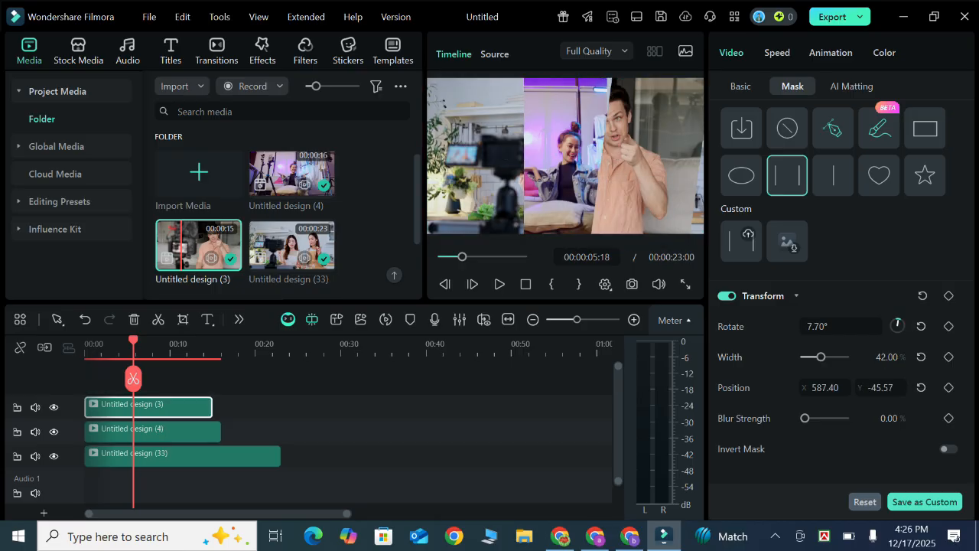
pyautogui.click(555, 158)
pyautogui.click(555, 159)
pyautogui.click(553, 159)
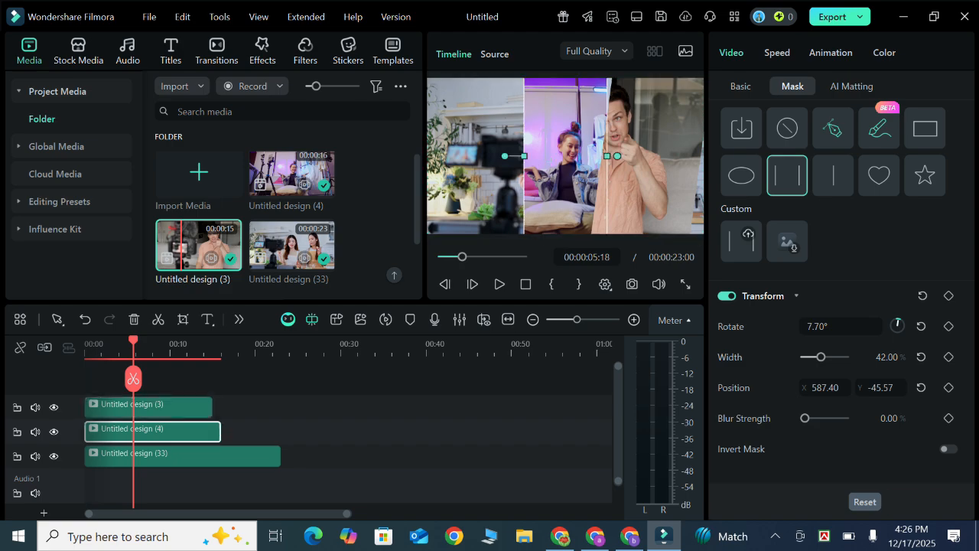
pyautogui.click(548, 159)
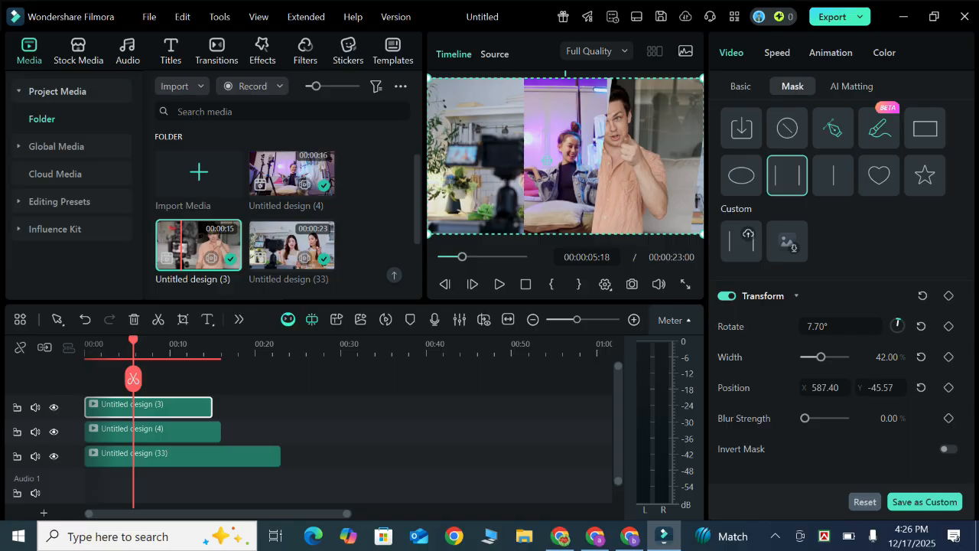
pyautogui.click(548, 160)
pyautogui.click(548, 160)
pyautogui.hotkey('ctrl', 'z')
pyautogui.hotkey('ctrl', 'z')
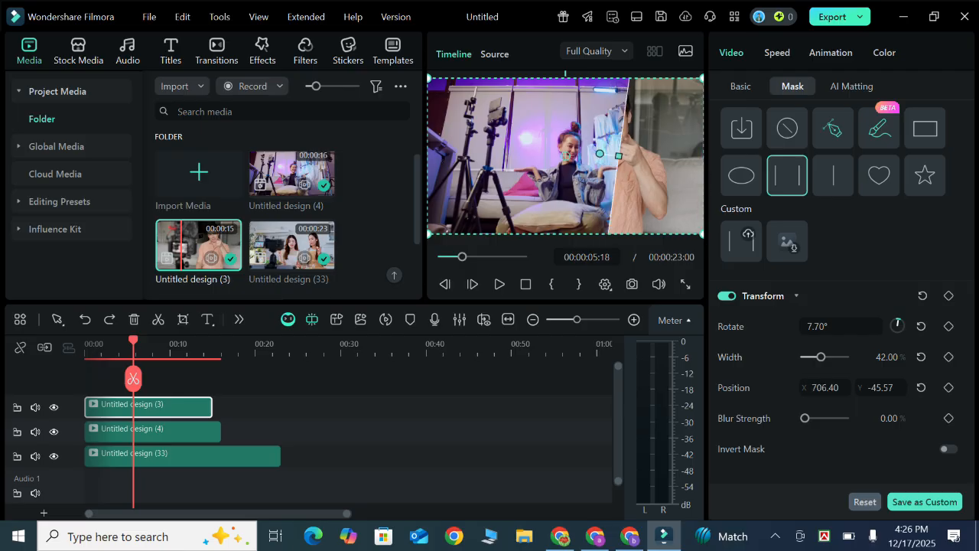
pyautogui.moveTo(600, 153); pyautogui.dragTo(566, 153)
# Apply a Parallel Lines mask about 39.94% wide to Untitled design (4), tilt it to match the neighbouring slanted strip and shift it slightly left.
pyautogui.click(153, 431)
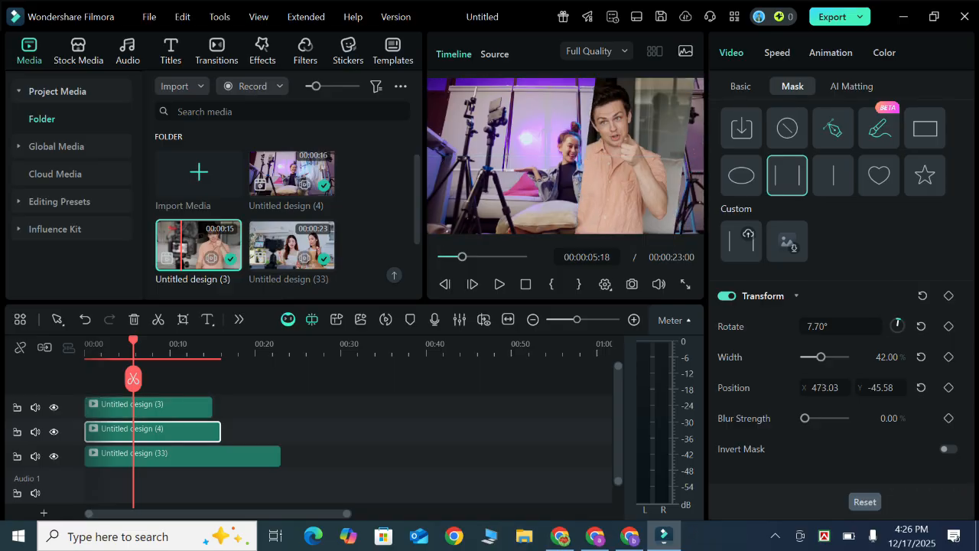
pyautogui.click(787, 175)
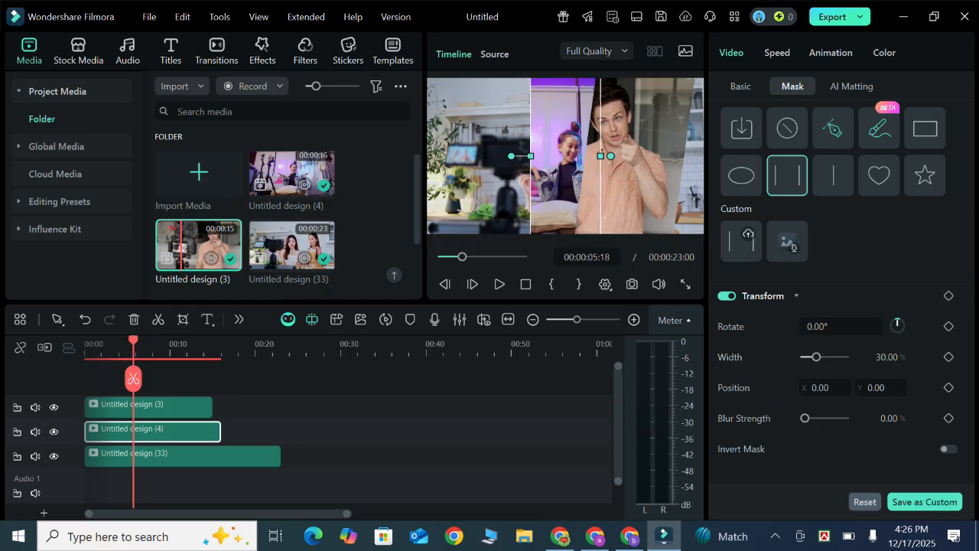
pyautogui.moveTo(600, 156); pyautogui.dragTo(612, 156)
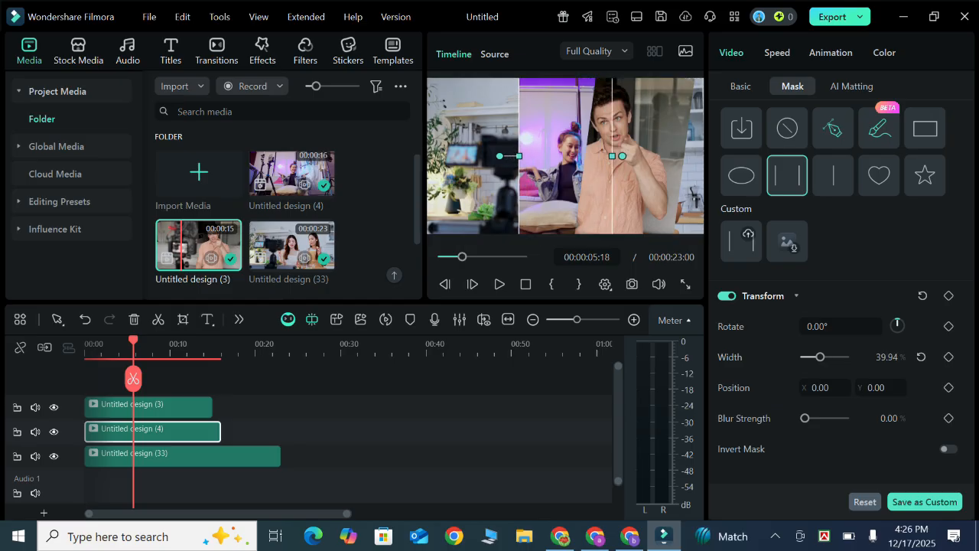
pyautogui.moveTo(498, 156); pyautogui.dragTo(501, 145)
pyautogui.moveTo(565, 157); pyautogui.dragTo(542, 154)
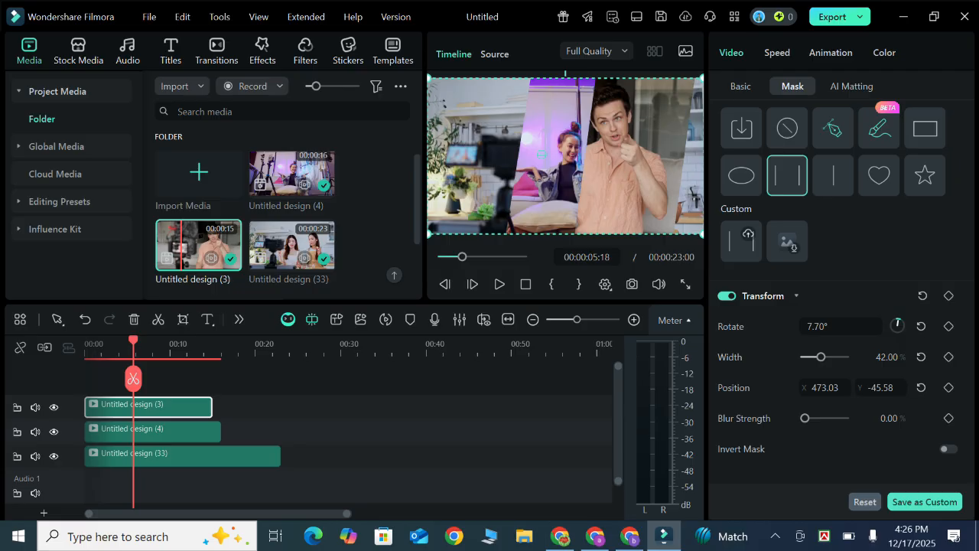
# Try a Parallel Lines mask on Untitled design (33) and a rightward shift of Untitled design (3) in the frame, and undo both.
pyautogui.click(184, 457)
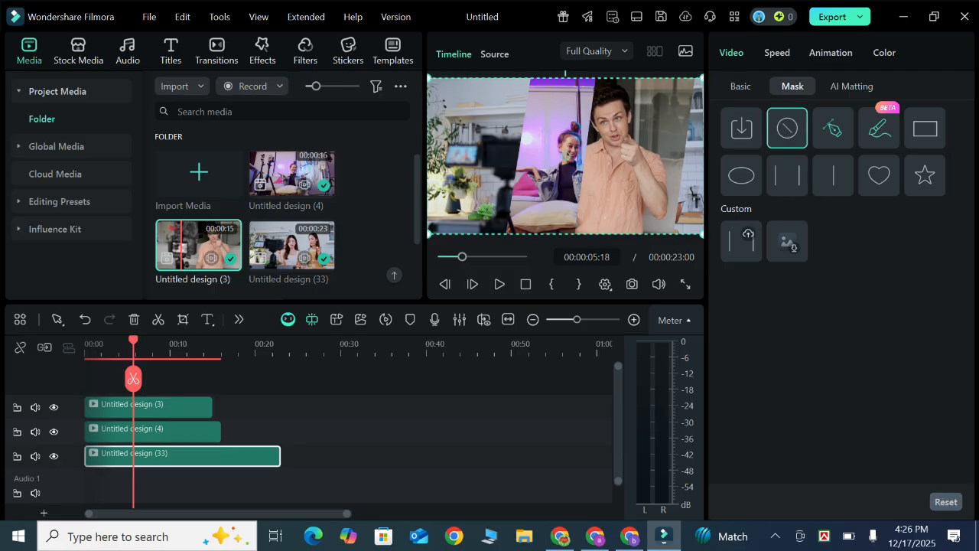
pyautogui.click(790, 176)
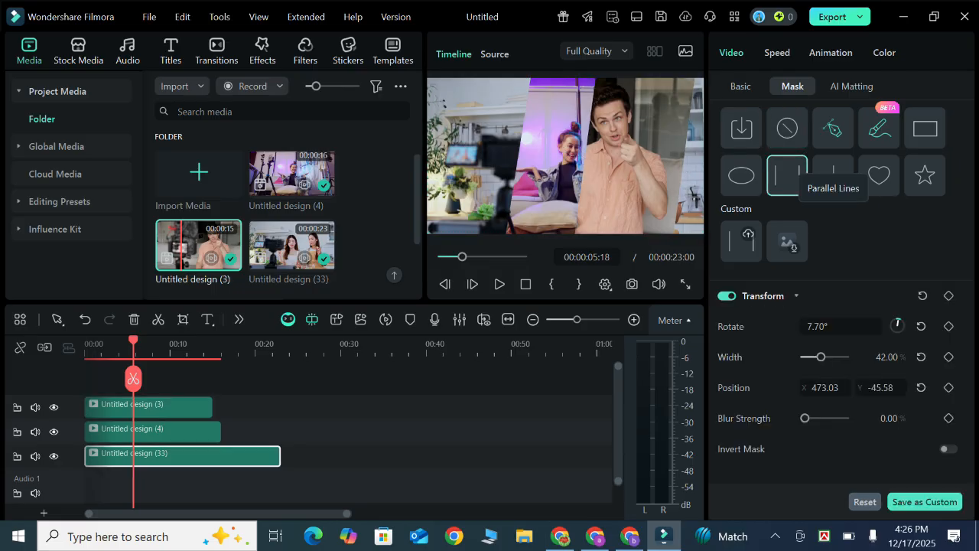
pyautogui.moveTo(590, 160); pyautogui.dragTo(565, 154)
pyautogui.click(184, 457)
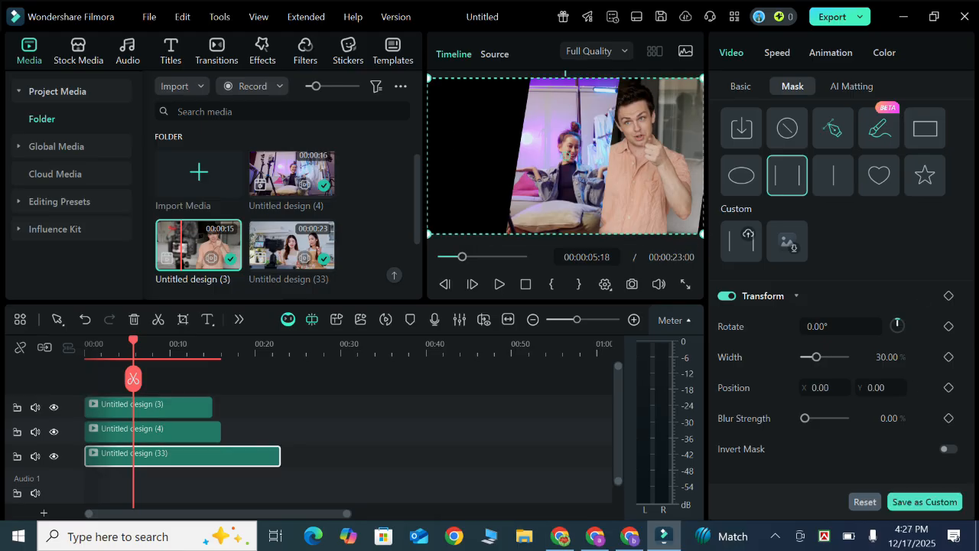
pyautogui.hotkey('ctrl', 'z')
pyautogui.hotkey('ctrl', 'z')
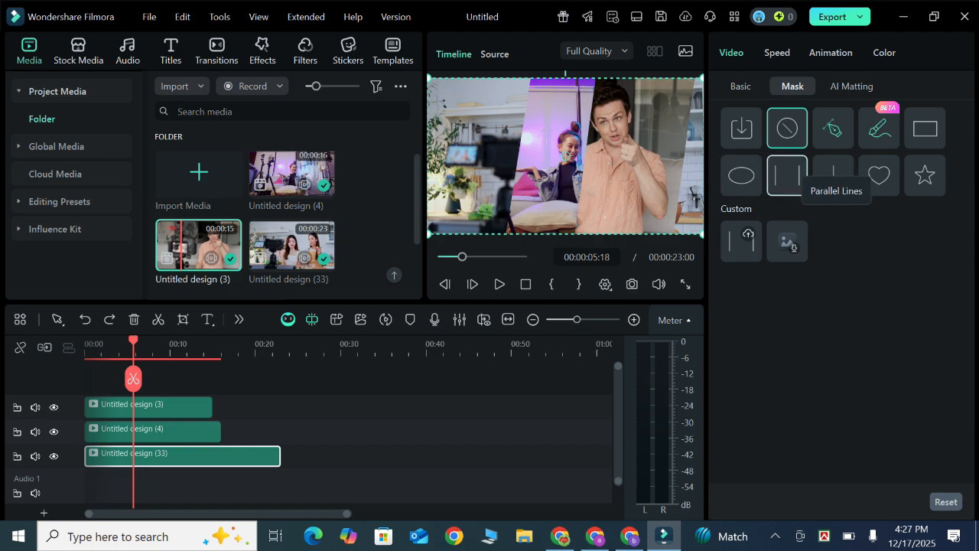
# Apply a Parallel Lines mask to Untitled design (33), about 39.07% wide and positioned at about X -646.
pyautogui.click(796, 175)
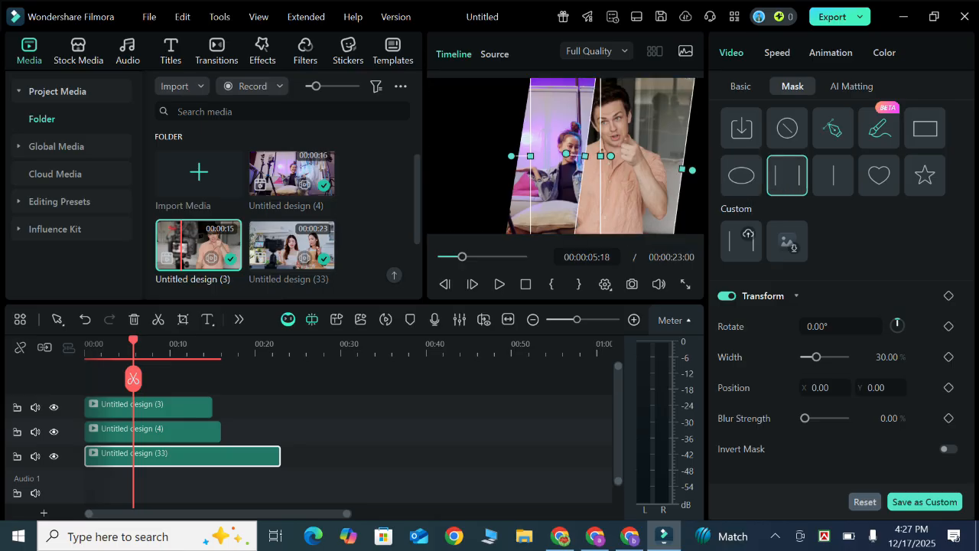
pyautogui.moveTo(601, 156)
pyautogui.mouseDown()
pyautogui.moveTo(574, 156)
pyautogui.moveTo(614, 156)
pyautogui.mouseUp()
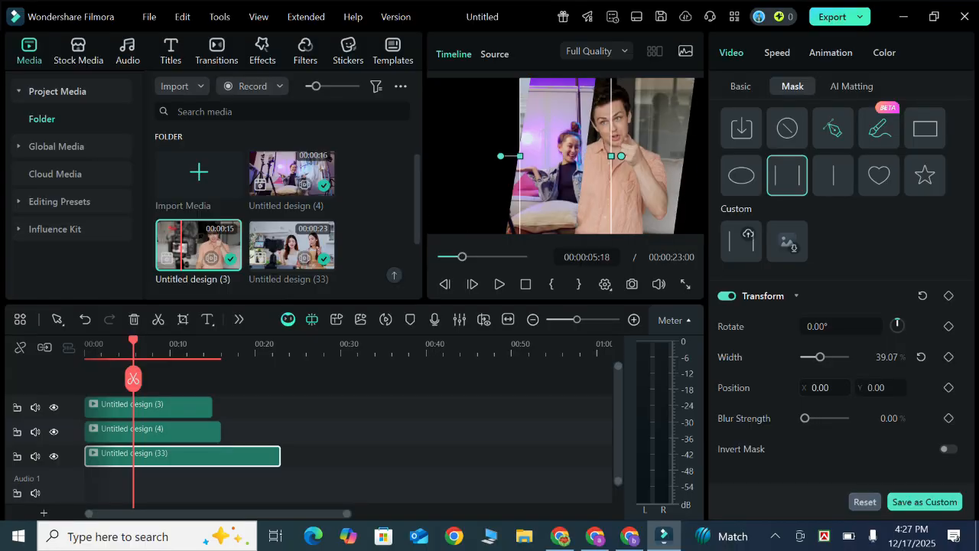
pyautogui.moveTo(821, 388); pyautogui.dragTo(358, 388)
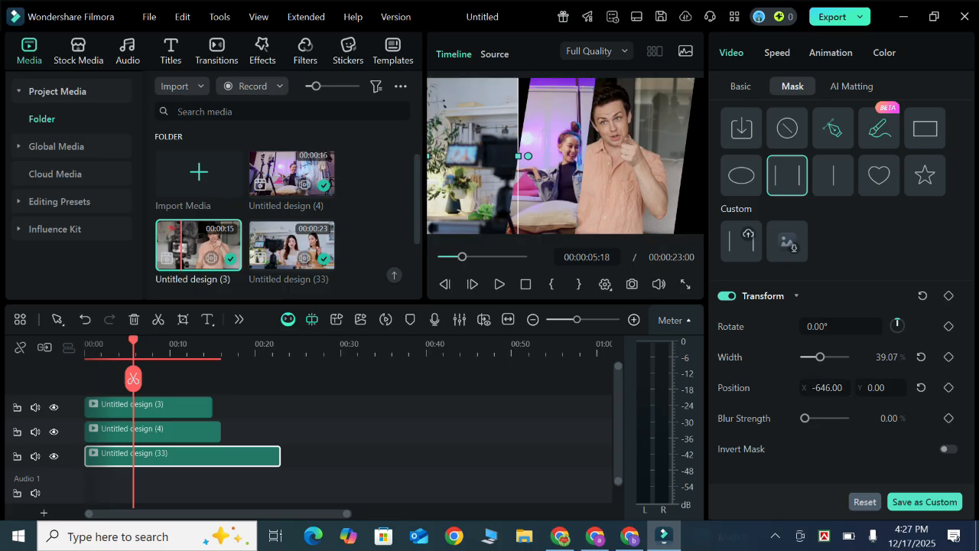
# Shift Untitled design (3) slightly right in the frame and set the Untitled design (33) mask's X position to -590.
pyautogui.moveTo(552, 159); pyautogui.dragTo(563, 159)
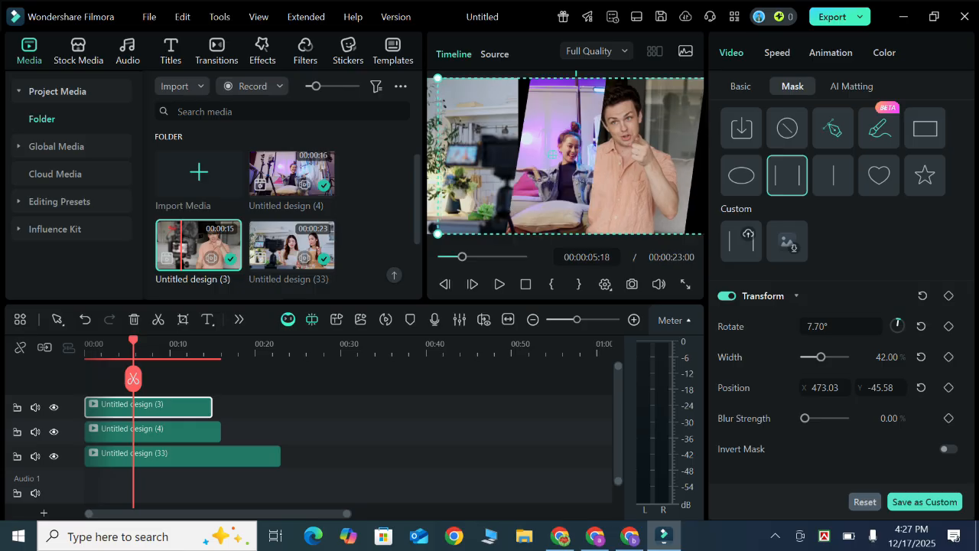
pyautogui.click(481, 159)
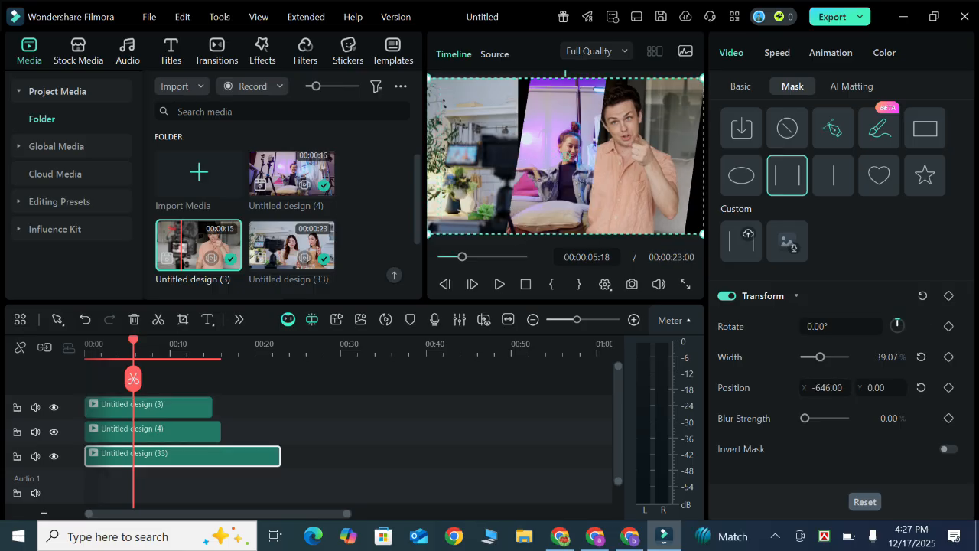
pyautogui.moveTo(826, 388); pyautogui.dragTo(869, 387)
pyautogui.click(647, 162)
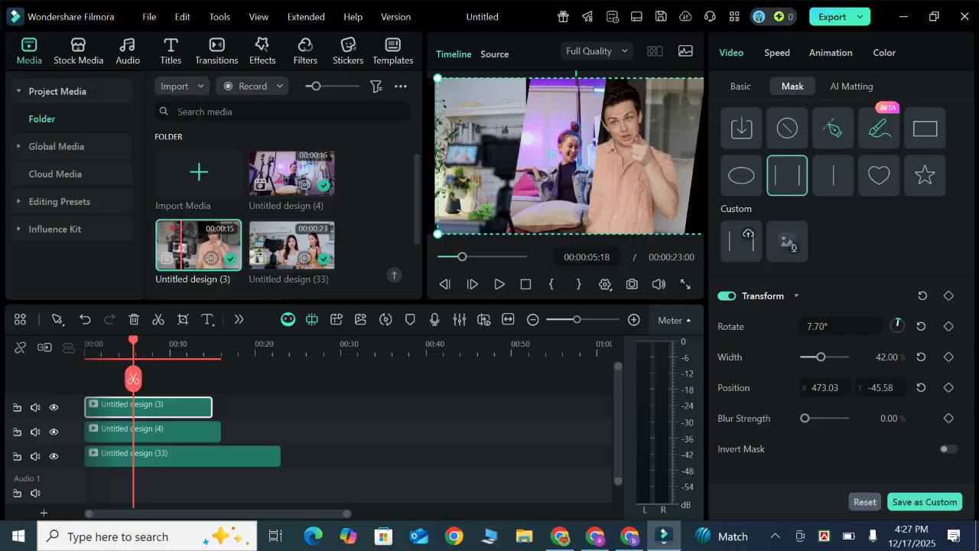
pyautogui.click(477, 161)
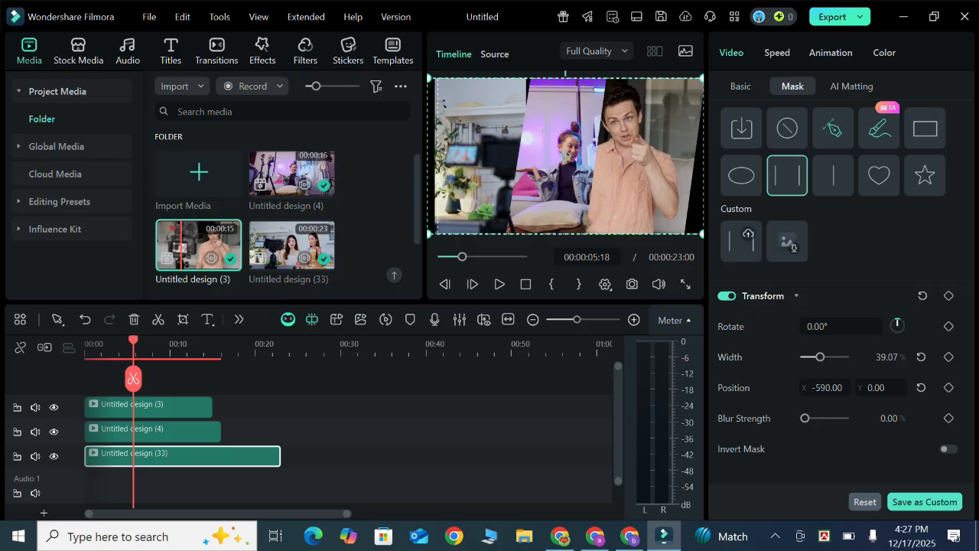
# Move Untitled design (3) further right in the frame and reposition its mask at about X 337.17 so it meets the middle strip.
pyautogui.moveTo(621, 162); pyautogui.dragTo(653, 163)
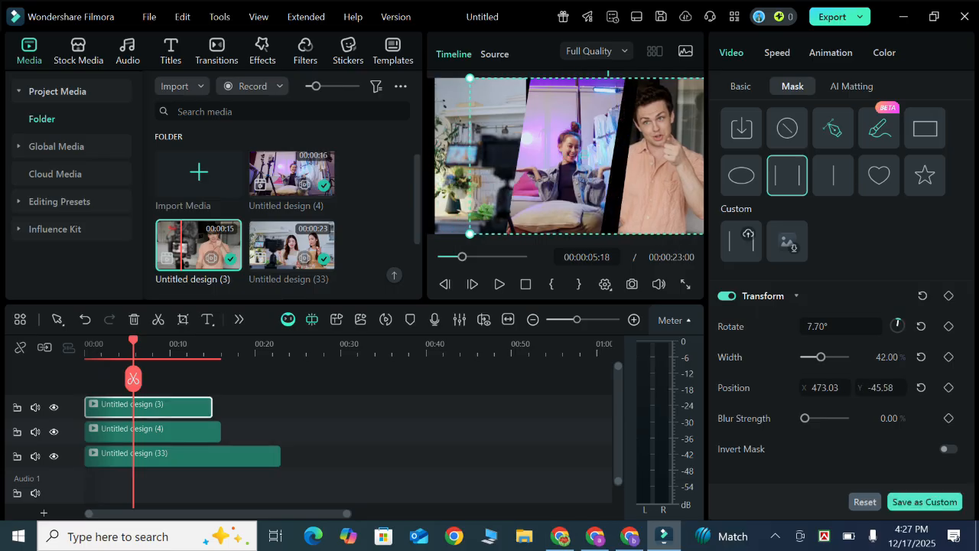
pyautogui.click(566, 155)
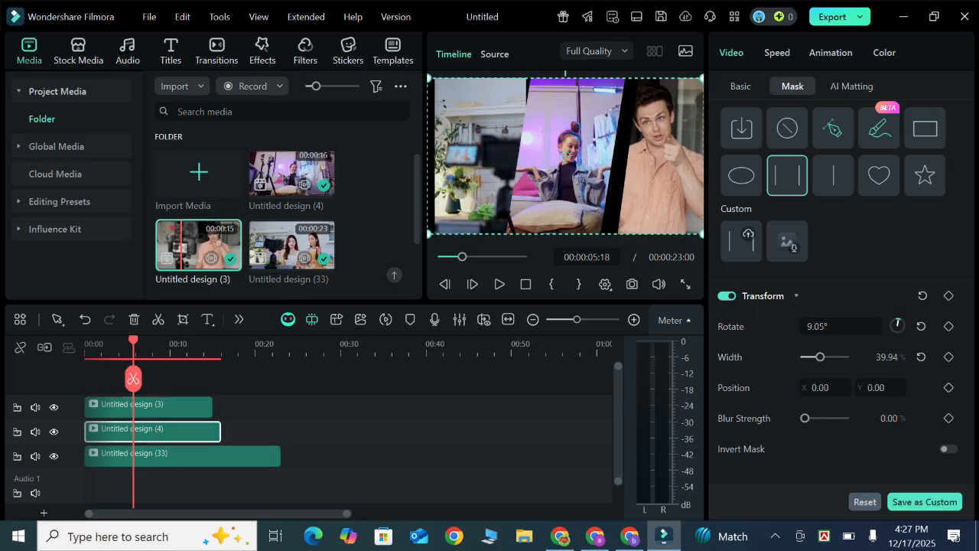
pyautogui.click(659, 158)
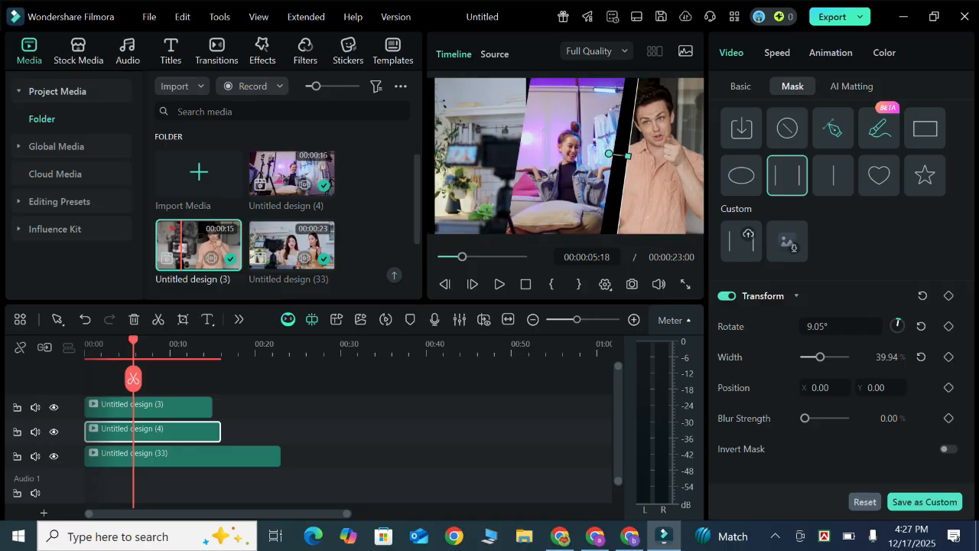
pyautogui.moveTo(660, 158); pyautogui.dragTo(639, 158)
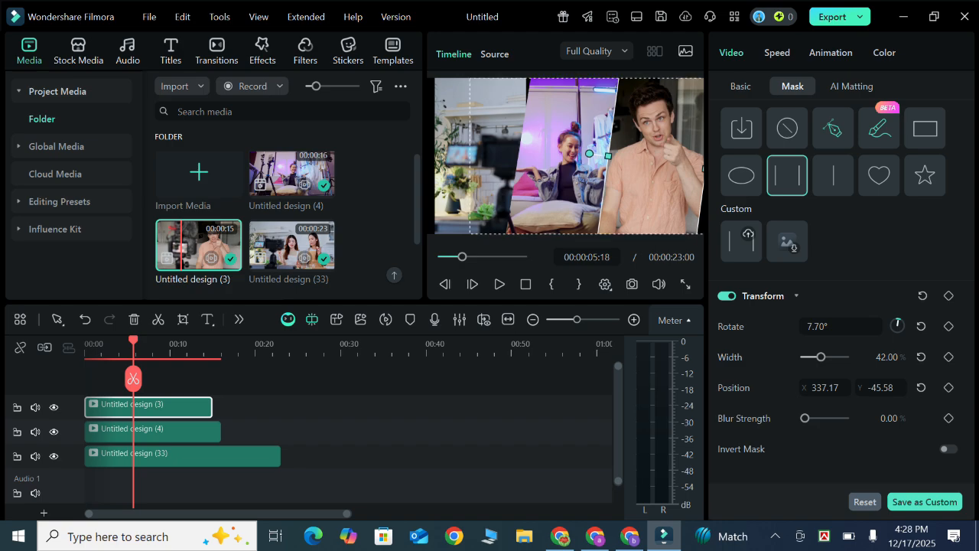
# Move Untitled design (4) well to the right in the frame, so its left edge overlaps the Untitled design (33) strip.
pyautogui.click(479, 157)
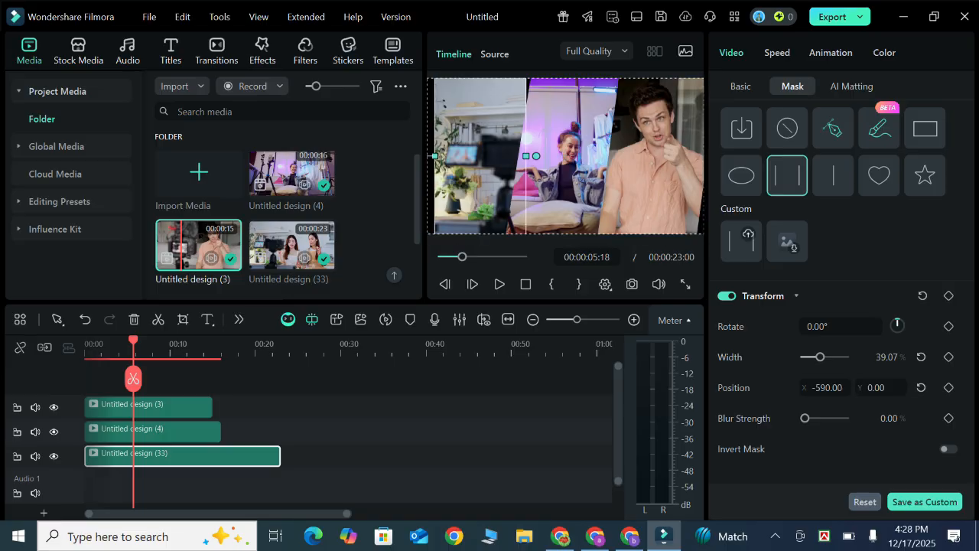
pyautogui.moveTo(525, 156); pyautogui.dragTo(533, 156)
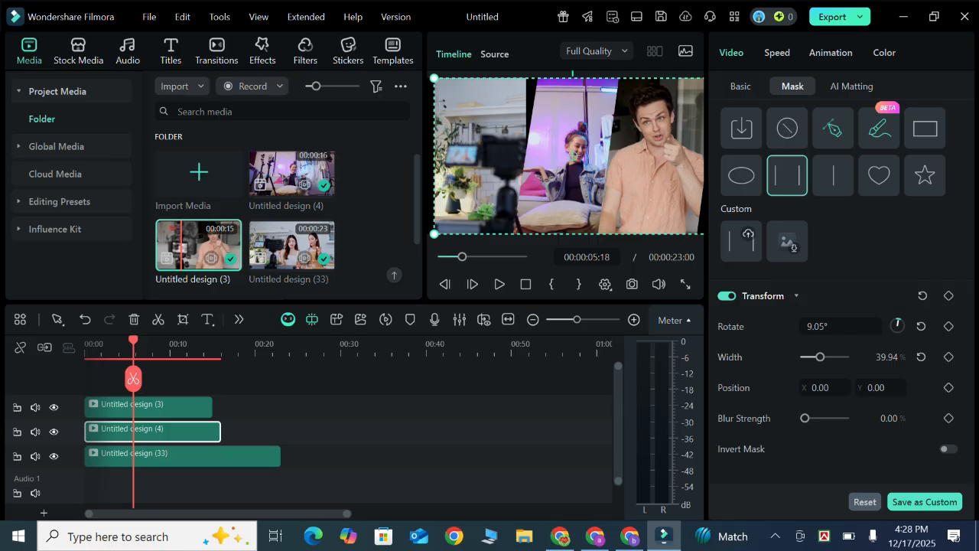
pyautogui.moveTo(459, 169); pyautogui.dragTo(522, 170)
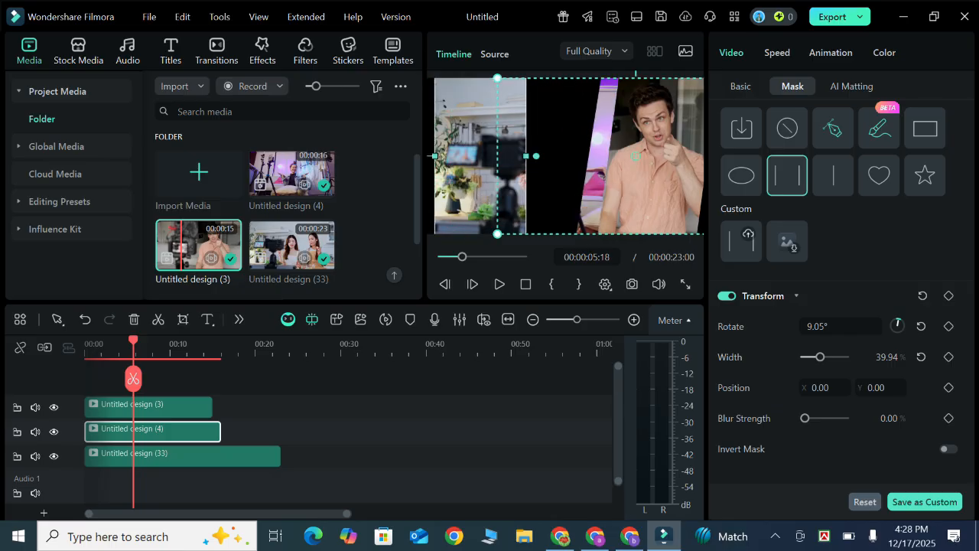
# Tilt the Untitled design (33) mask to about 14.76° at 39.70% width, and set the Untitled design (4) mask's X position to -452.
pyautogui.click(182, 457)
pyautogui.moveTo(526, 156)
pyautogui.mouseDown()
pyautogui.moveTo(511, 156)
pyautogui.moveTo(519, 165)
pyautogui.mouseUp()
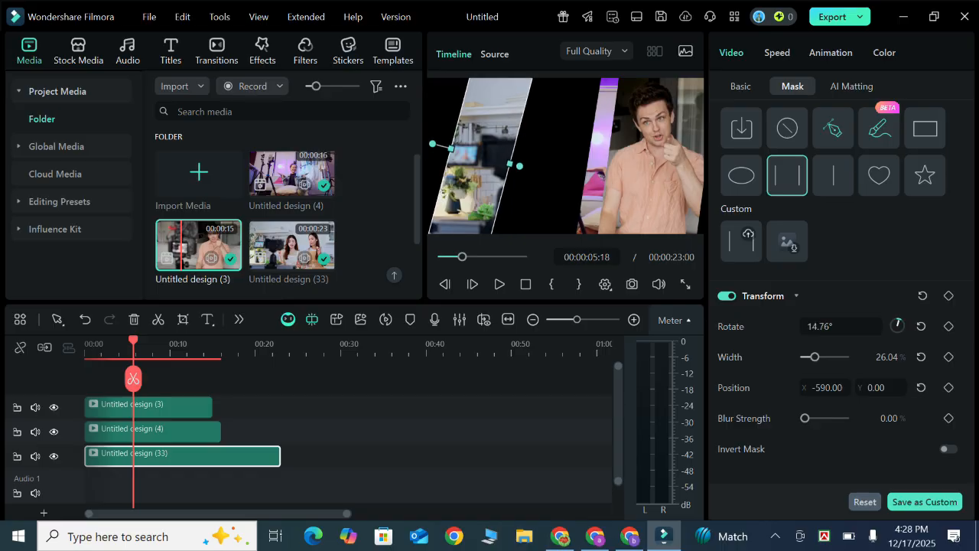
pyautogui.moveTo(519, 165); pyautogui.dragTo(535, 170)
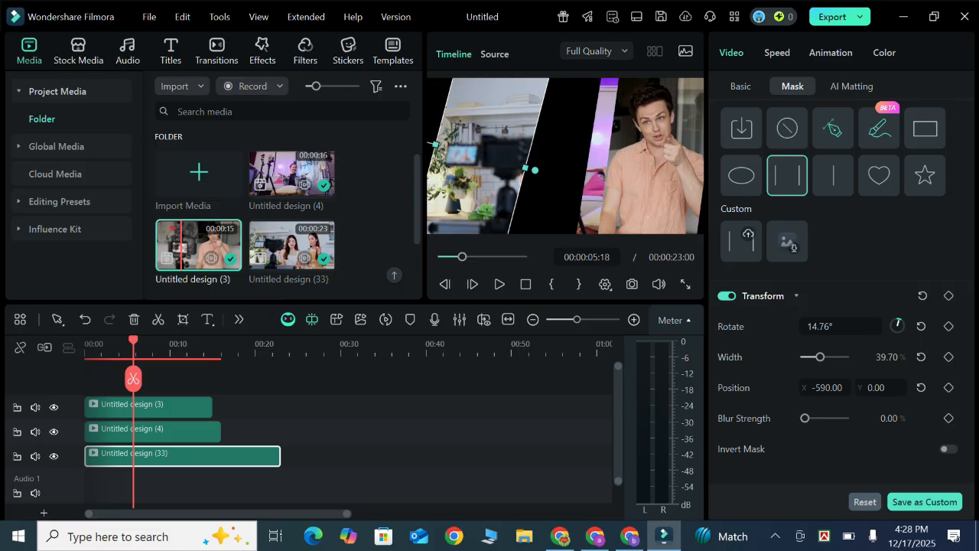
pyautogui.click(629, 164)
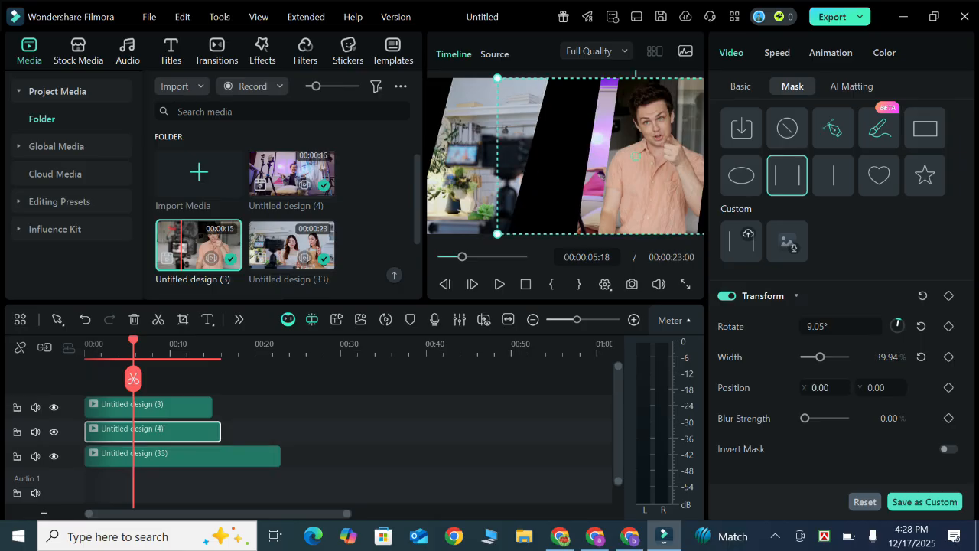
pyautogui.moveTo(821, 388); pyautogui.dragTo(497, 388)
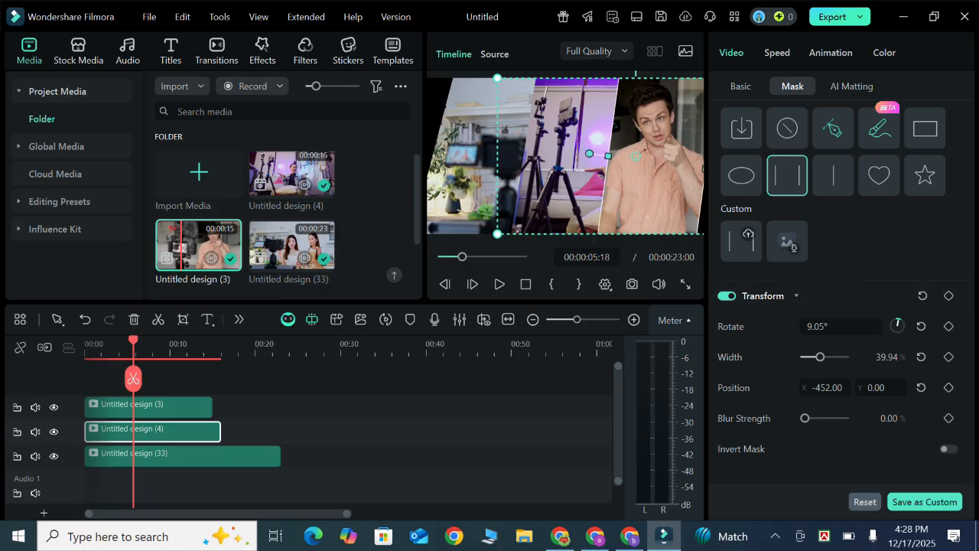
# Preview the three-way split screen from the start of the timeline for about 11 seconds and return the playhead to the start.
pyautogui.press('Home')
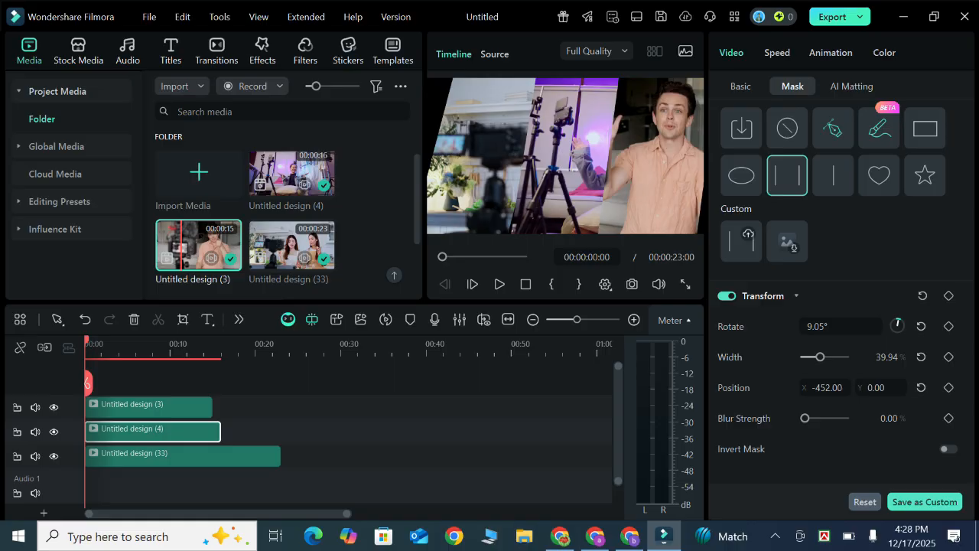
pyautogui.click(499, 284)
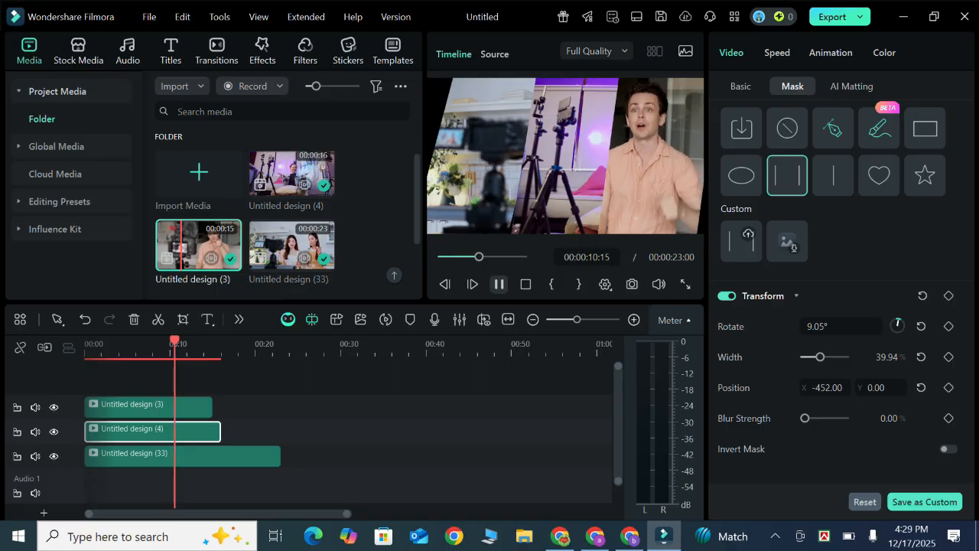
pyautogui.press('space')
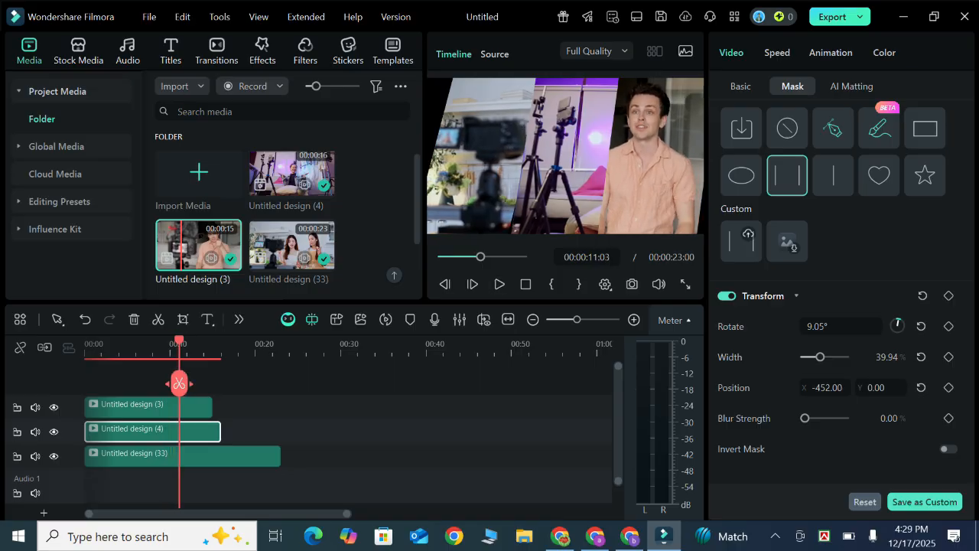
pyautogui.press('Home')
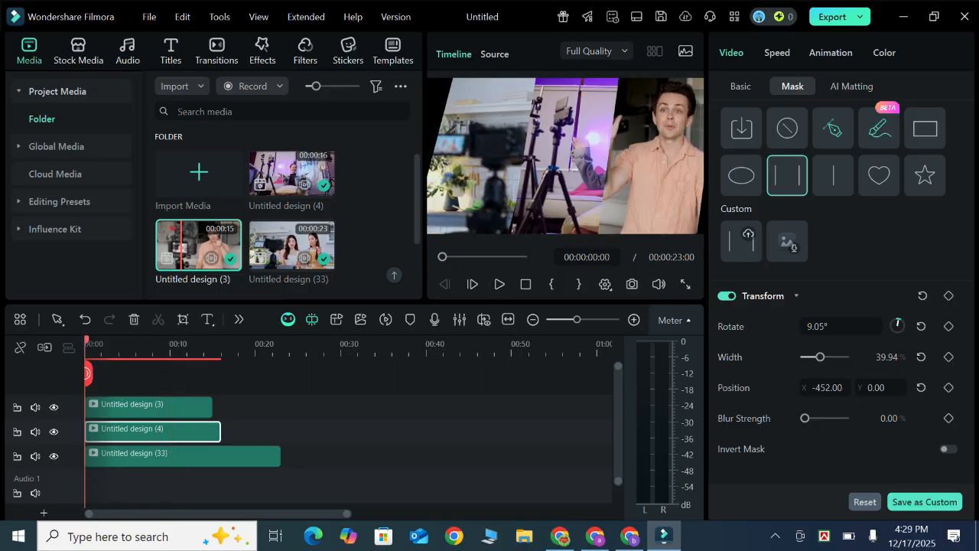